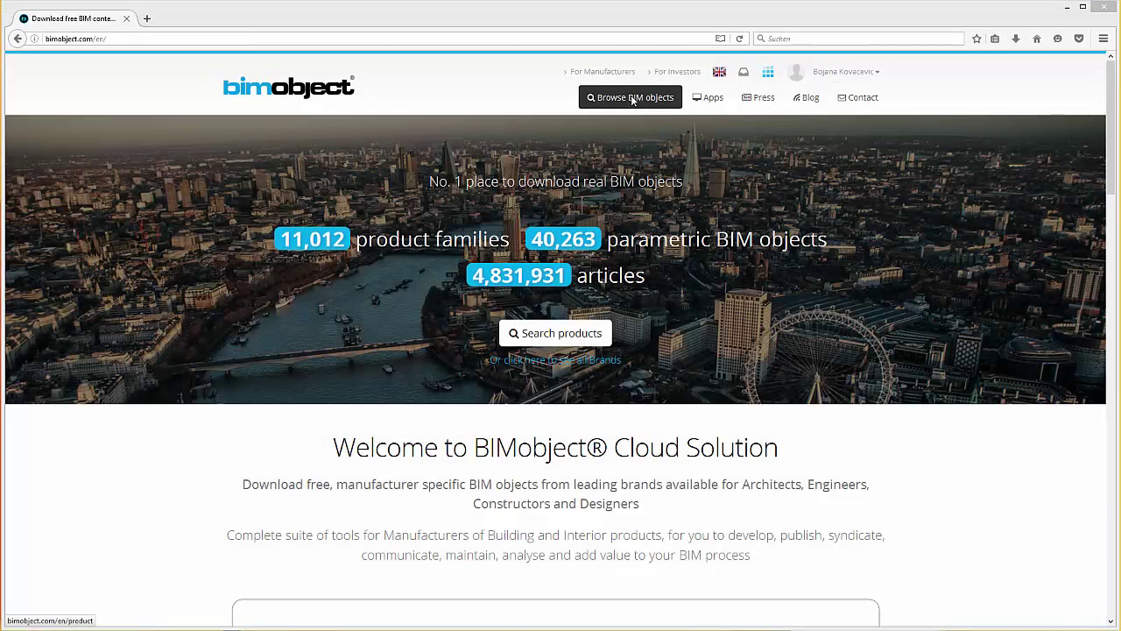
- Open the BIMobject catalogue of all available BIM objects
{"action": "left_click", "coordinate": [633, 98]}
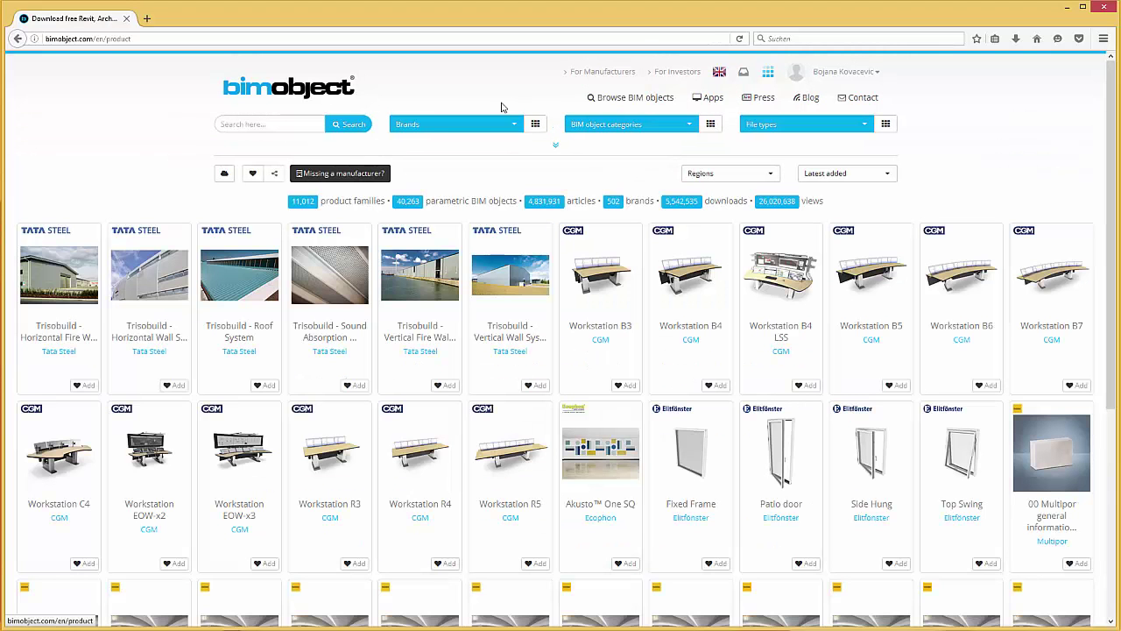
- Filter the catalogue by the brand Multipor and scroll through its 115 product families
{"action": "left_click", "coordinate": [488, 125]}
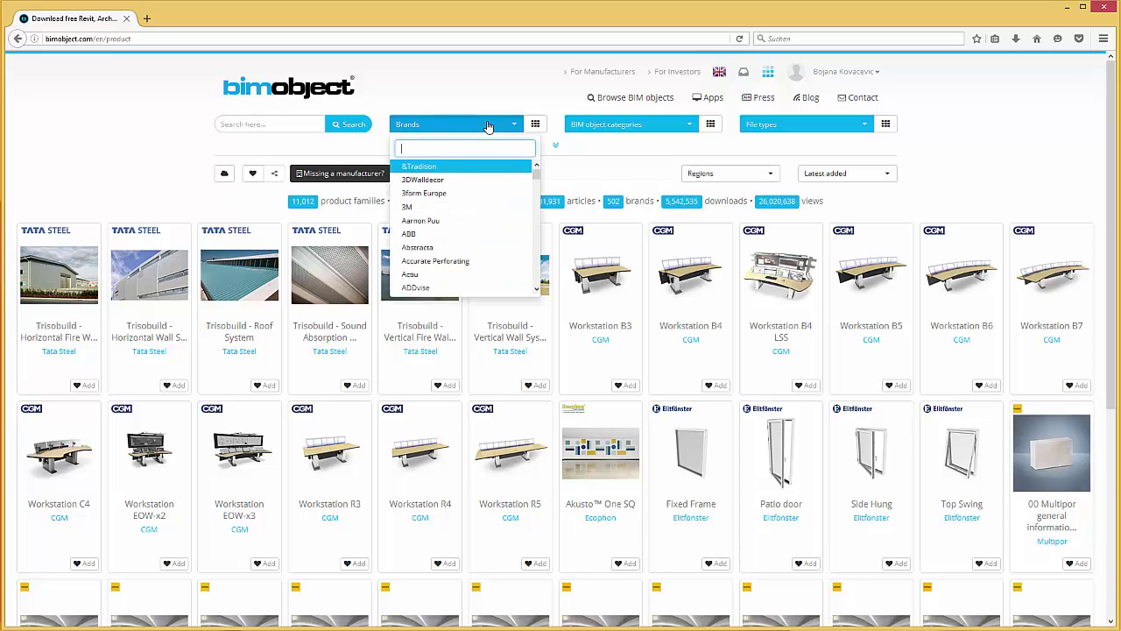
{"action": "type", "text": "Multipor"}
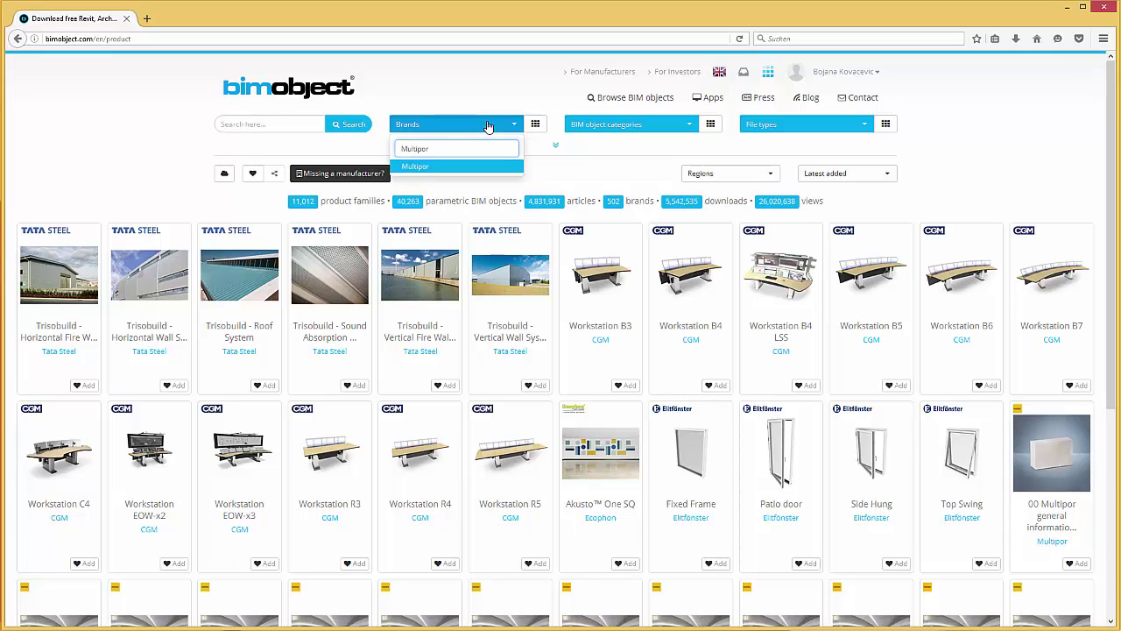
{"action": "left_click", "coordinate": [464, 168]}
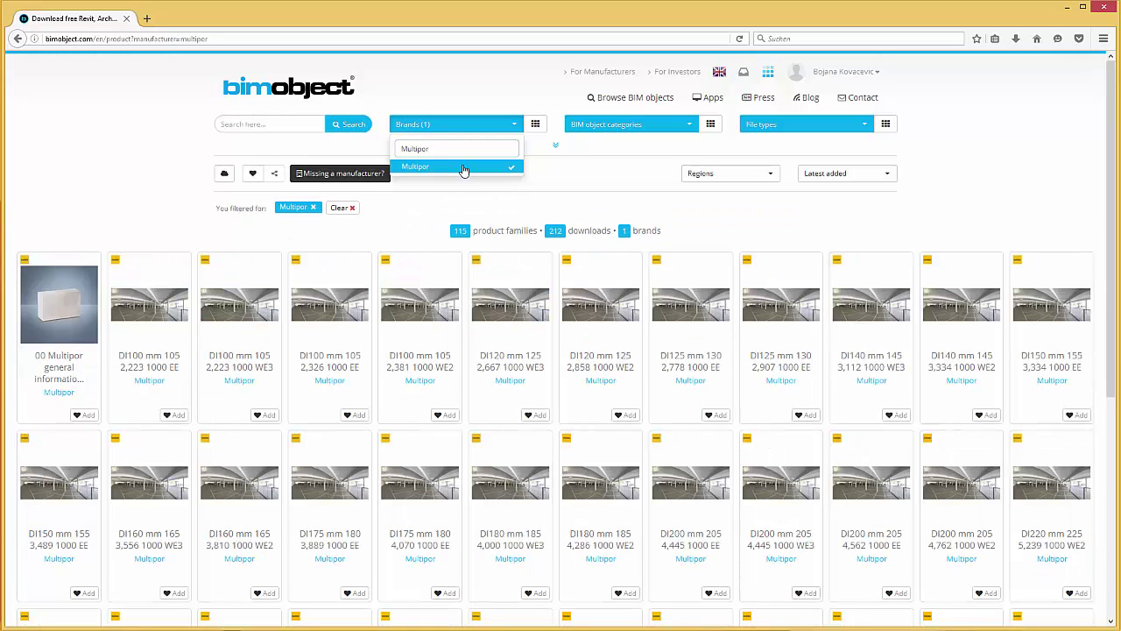
{"action": "left_click", "coordinate": [489, 191]}
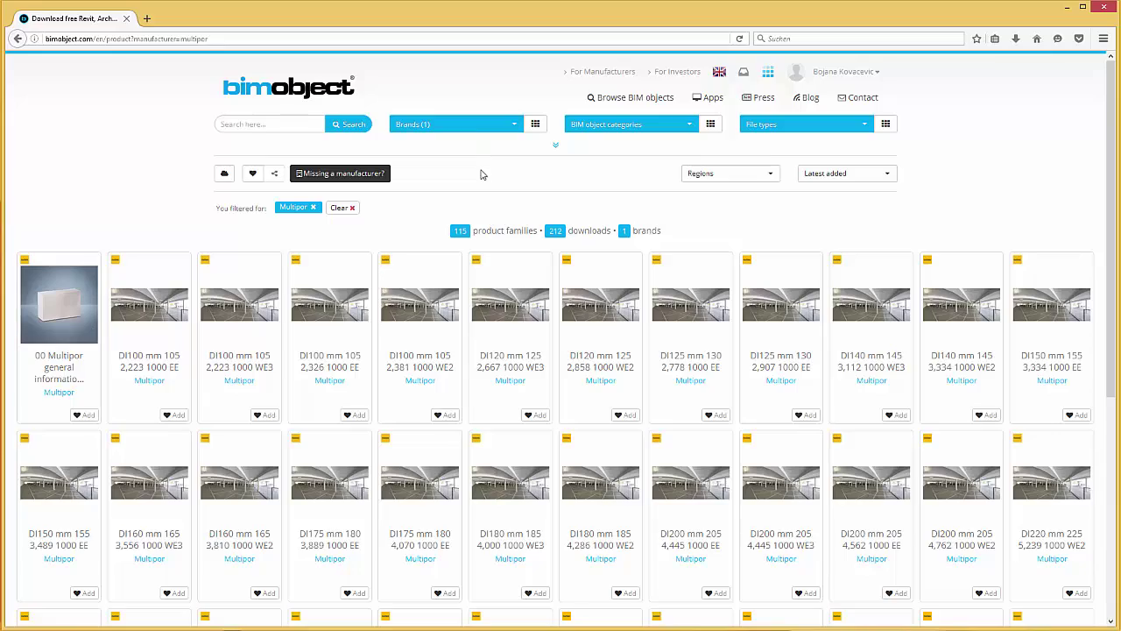
{"action": "scroll", "coordinate": [480, 175], "scroll_direction": "down", "scroll_amount": 5}
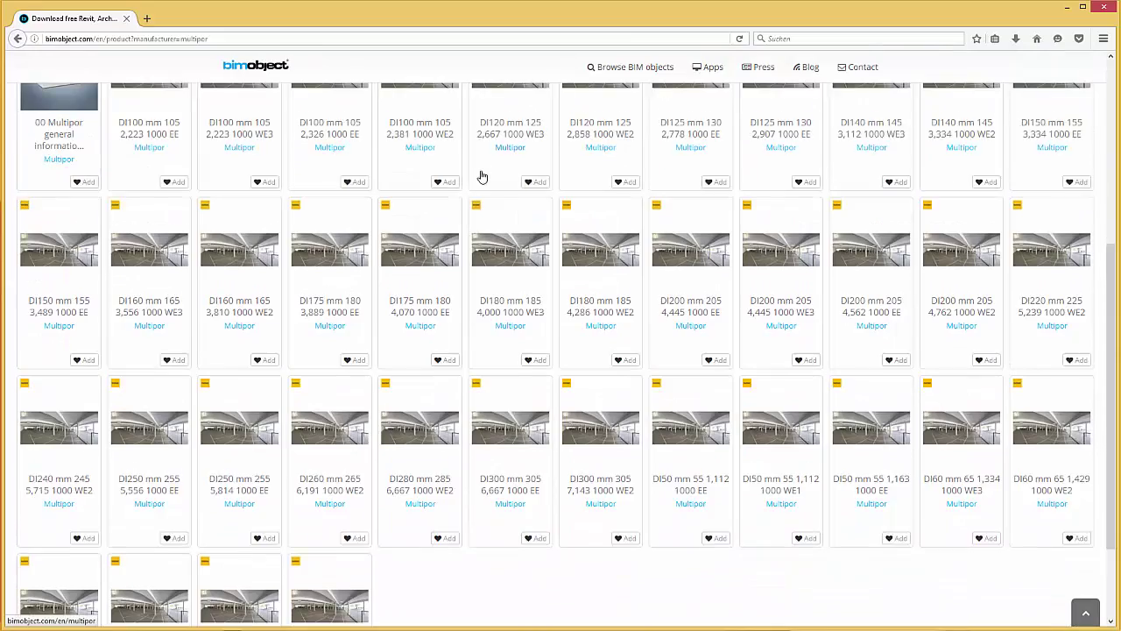
{"action": "scroll", "coordinate": [480, 175], "scroll_direction": "down", "scroll_amount": 6}
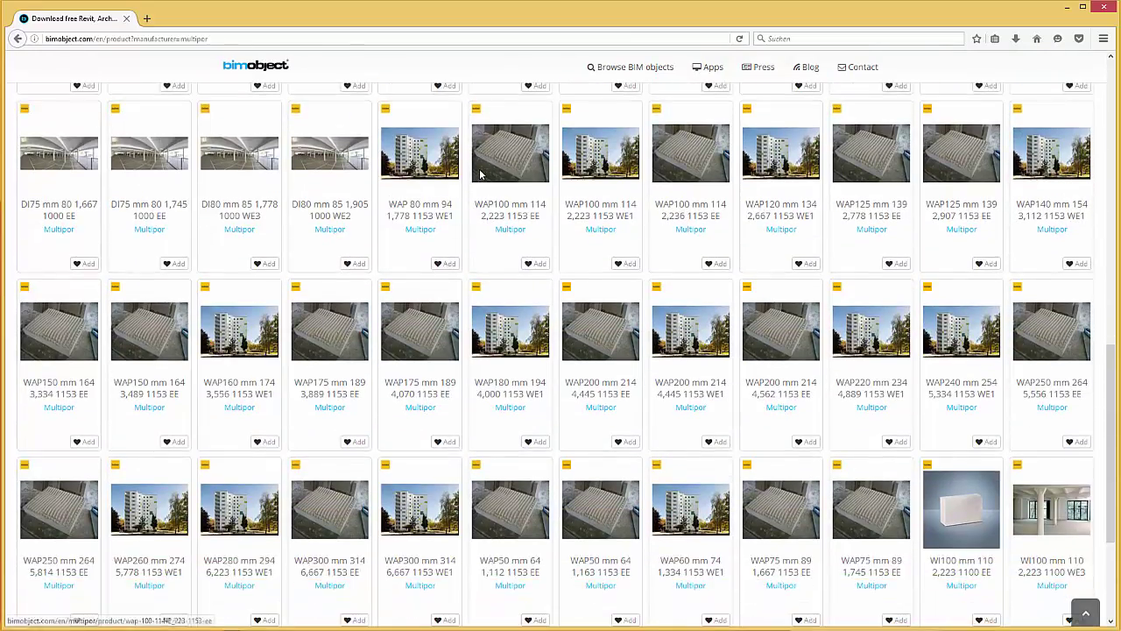
{"action": "scroll", "coordinate": [480, 175], "scroll_direction": "up", "scroll_amount": 7}
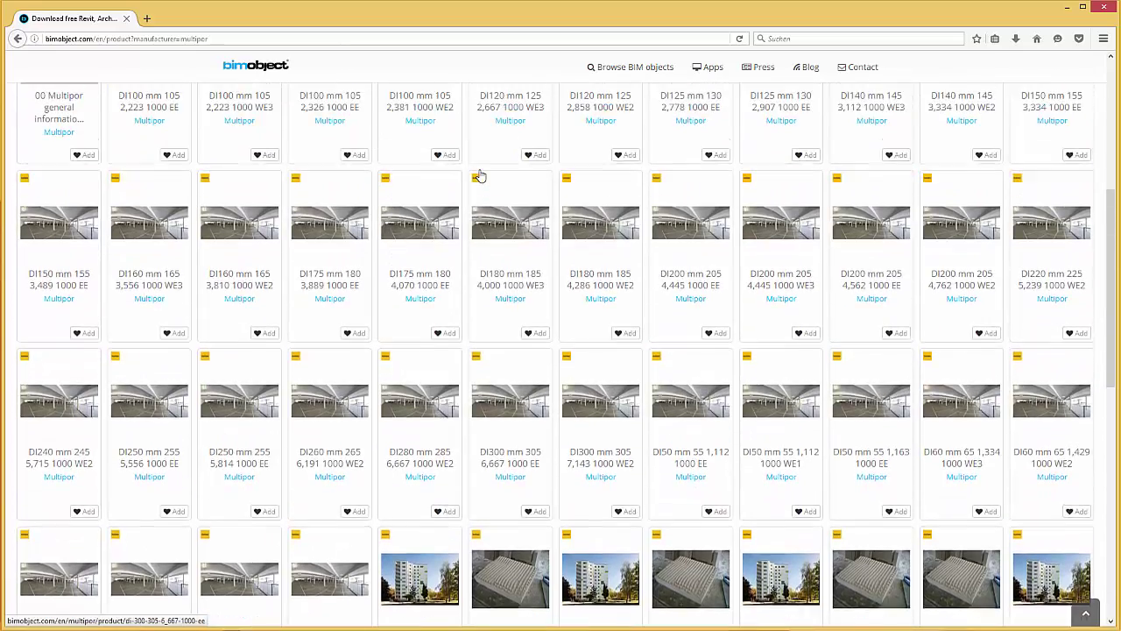
{"action": "scroll", "coordinate": [480, 175], "scroll_direction": "up", "scroll_amount": 5}
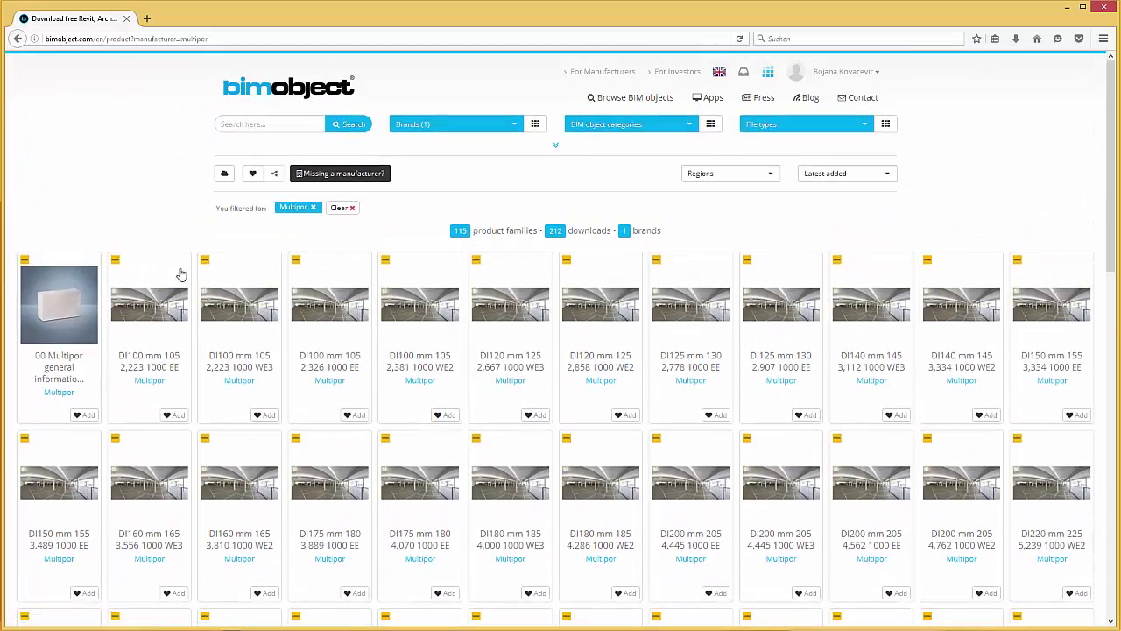
- Open the '00 Multipor general information' product and page through its image carousel
{"action": "left_click", "coordinate": [60, 296]}
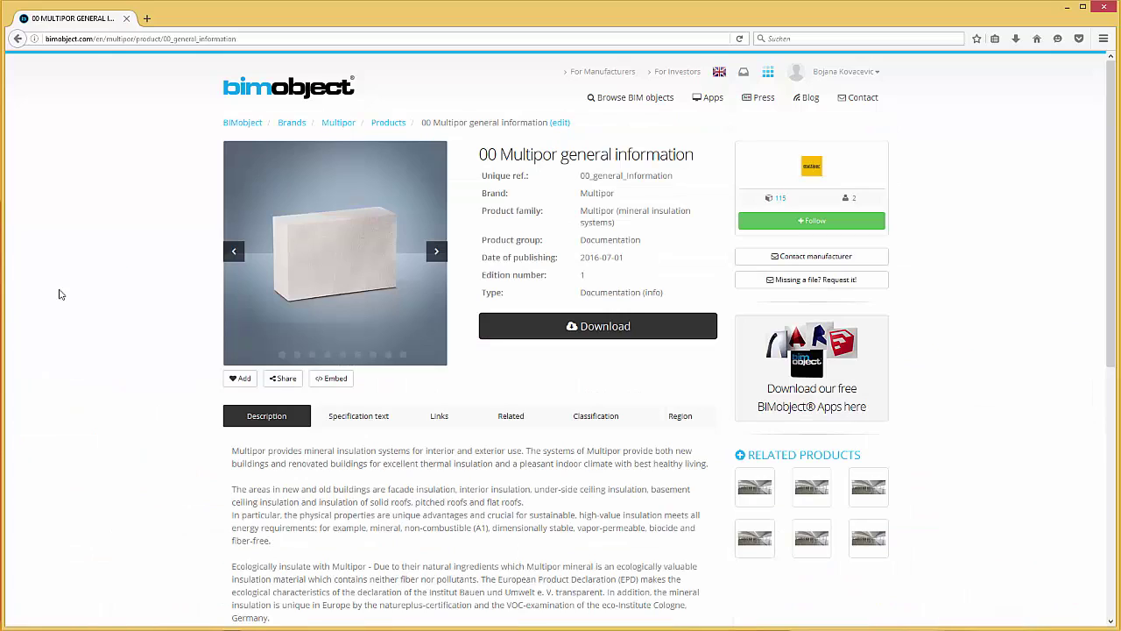
{"action": "left_click", "coordinate": [434, 253]}
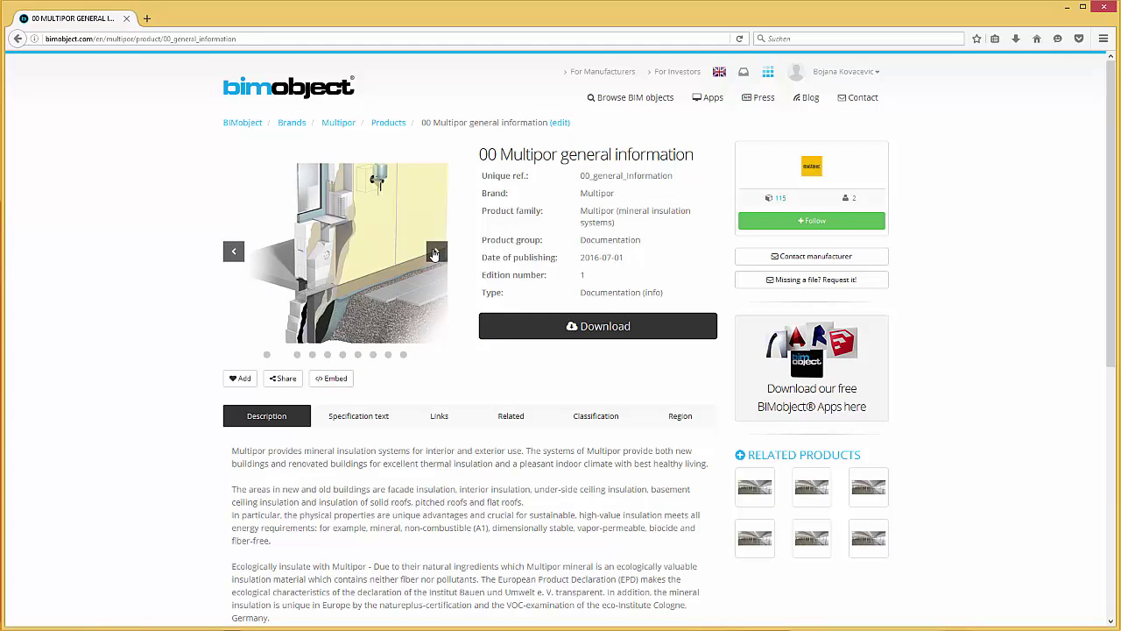
{"action": "left_click", "coordinate": [433, 253]}
{"action": "left_click", "coordinate": [434, 253]}
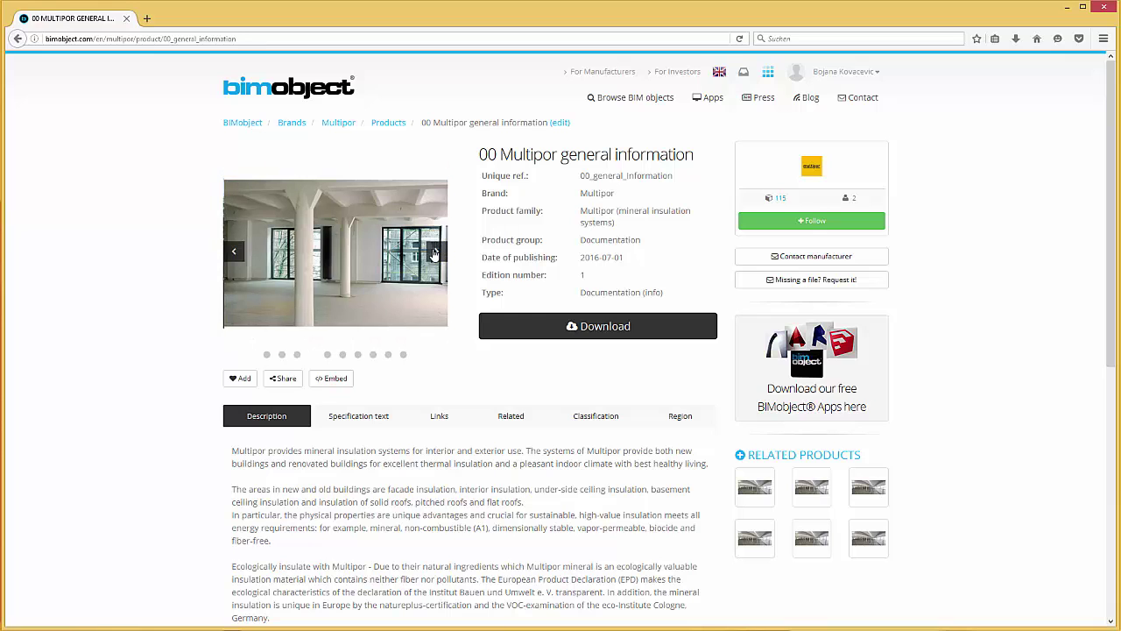
{"action": "left_click", "coordinate": [434, 253]}
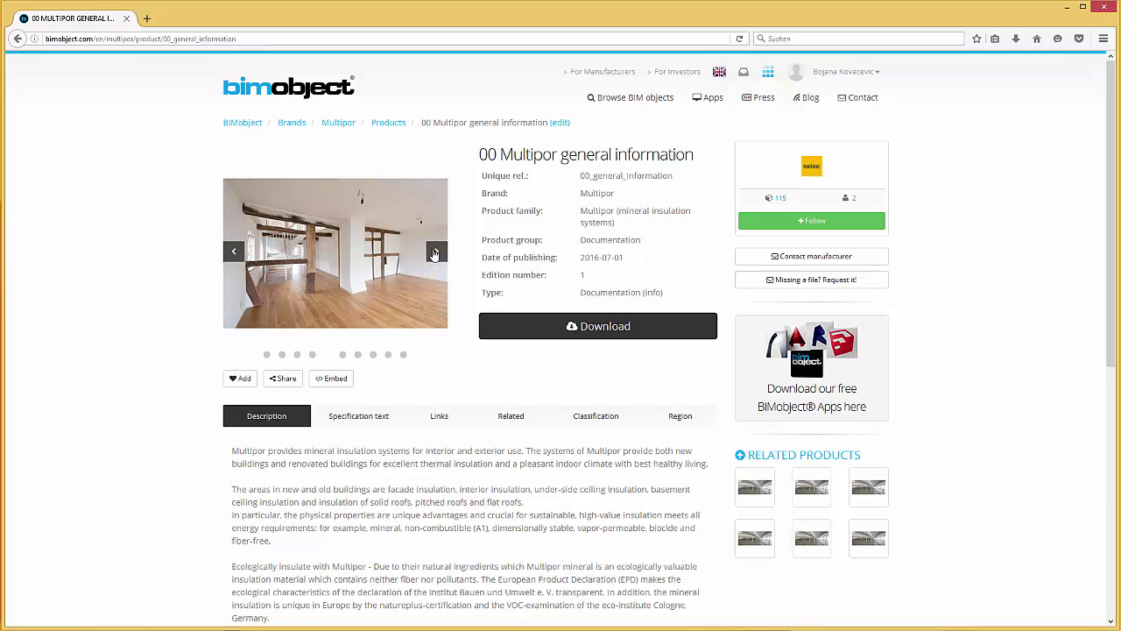
{"action": "left_click", "coordinate": [434, 253]}
{"action": "scroll", "coordinate": [434, 253], "scroll_direction": "down", "scroll_amount": 2}
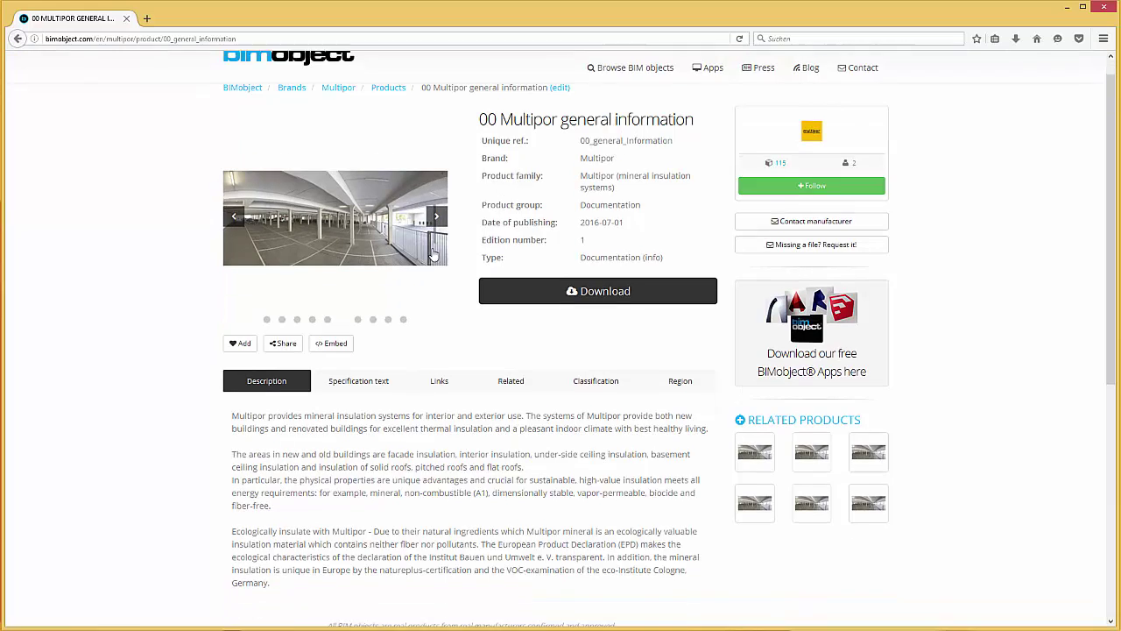
- Review its Specification text, Links, Related, Classification and Region details
{"action": "left_click", "coordinate": [357, 340]}
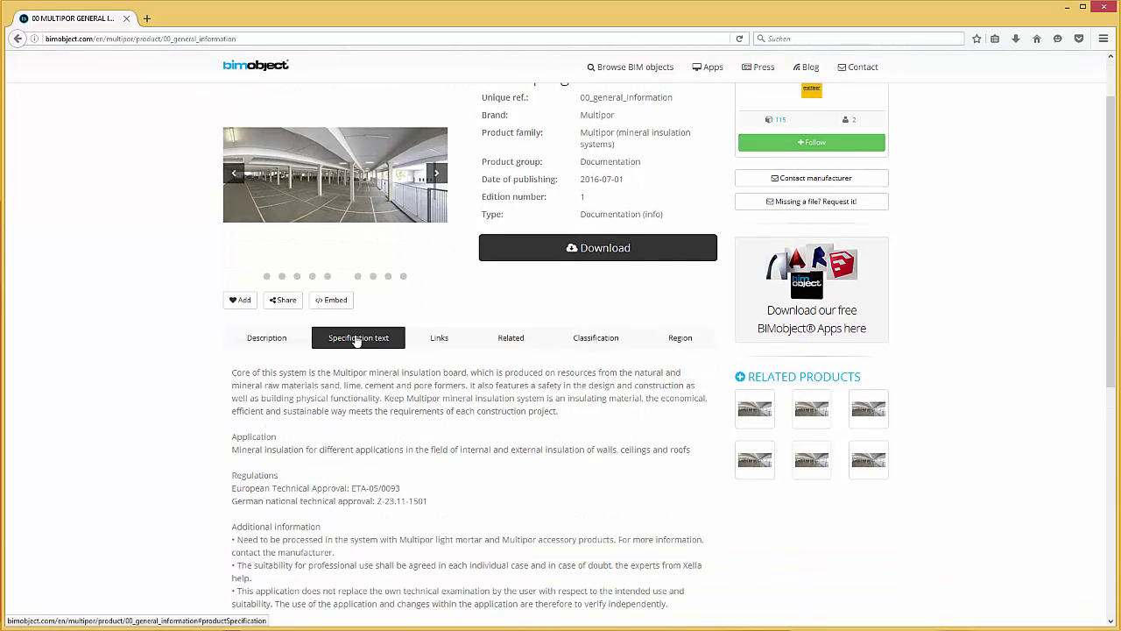
{"action": "left_click", "coordinate": [438, 342]}
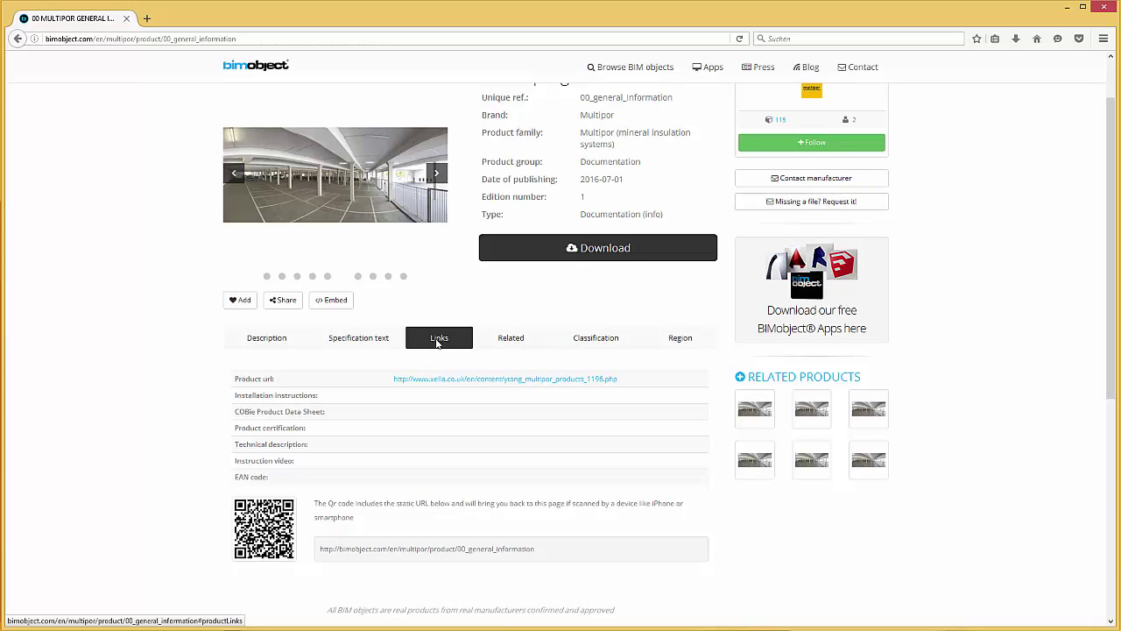
{"action": "left_click", "coordinate": [503, 345]}
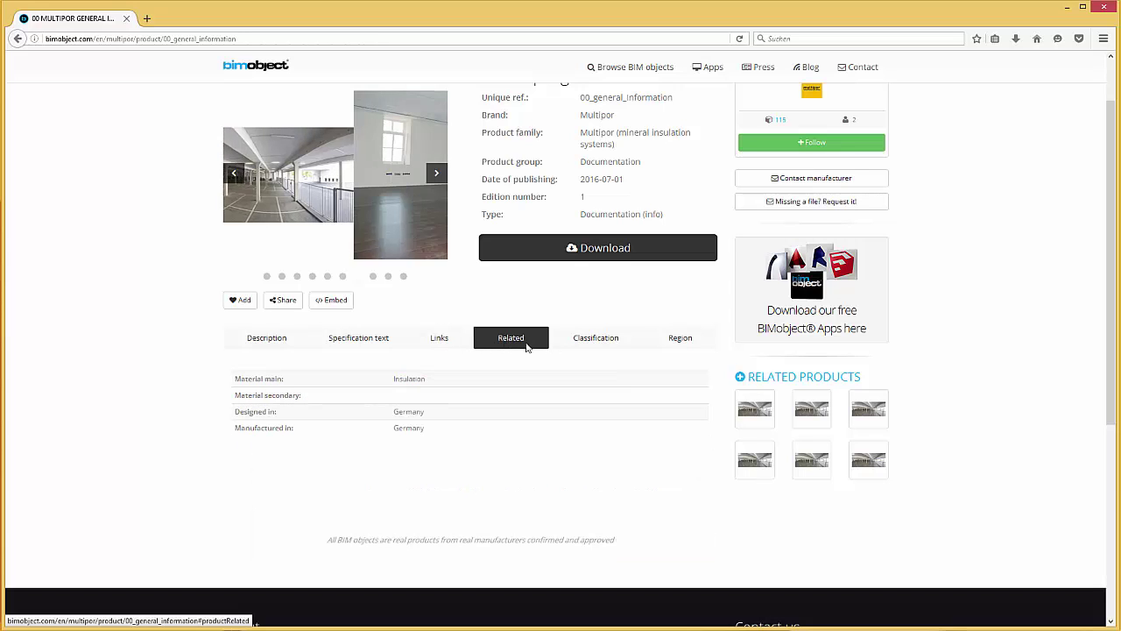
{"action": "left_click", "coordinate": [594, 349]}
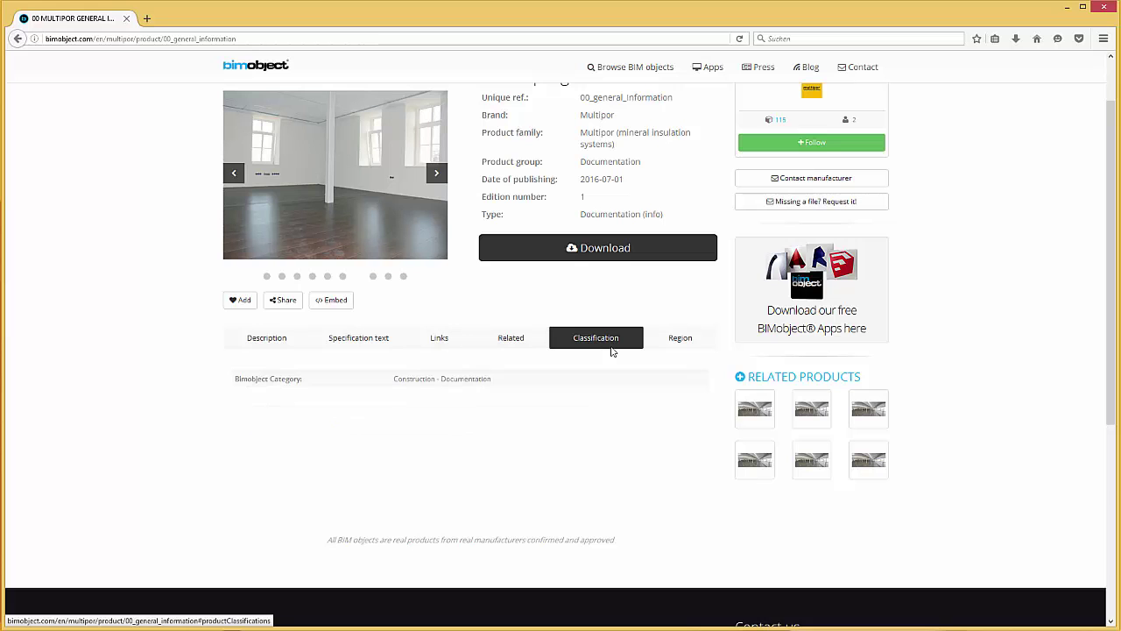
{"action": "left_click", "coordinate": [676, 340]}
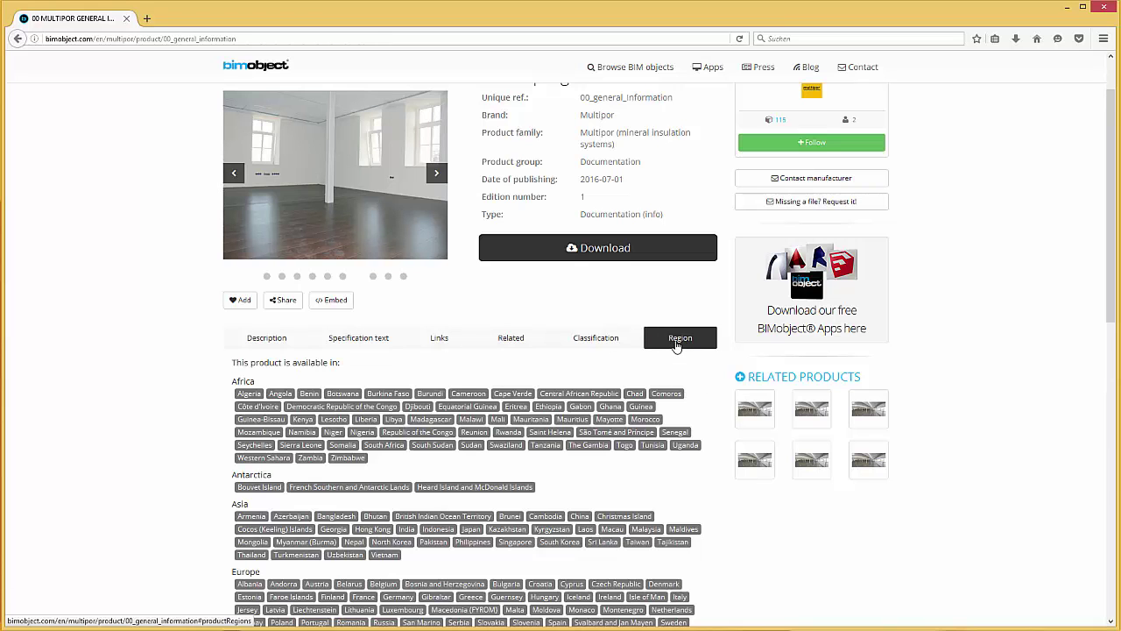
{"action": "scroll", "coordinate": [676, 344], "scroll_direction": "down", "scroll_amount": 3}
{"action": "scroll", "coordinate": [676, 341], "scroll_direction": "down", "scroll_amount": 1}
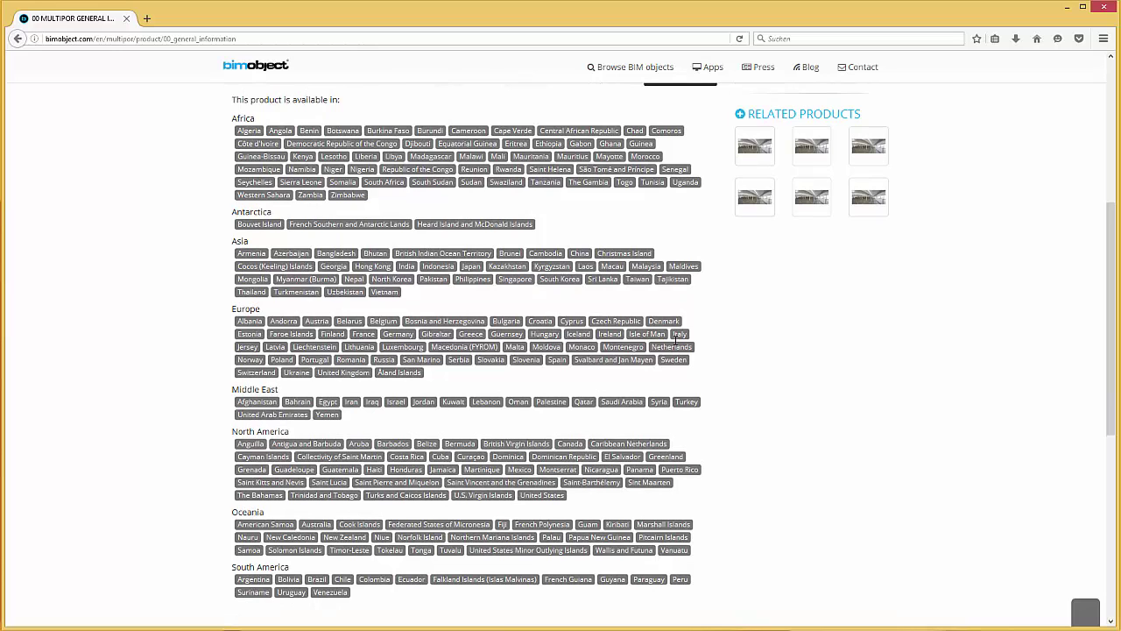
{"action": "scroll", "coordinate": [680, 337], "scroll_direction": "up", "scroll_amount": 4}
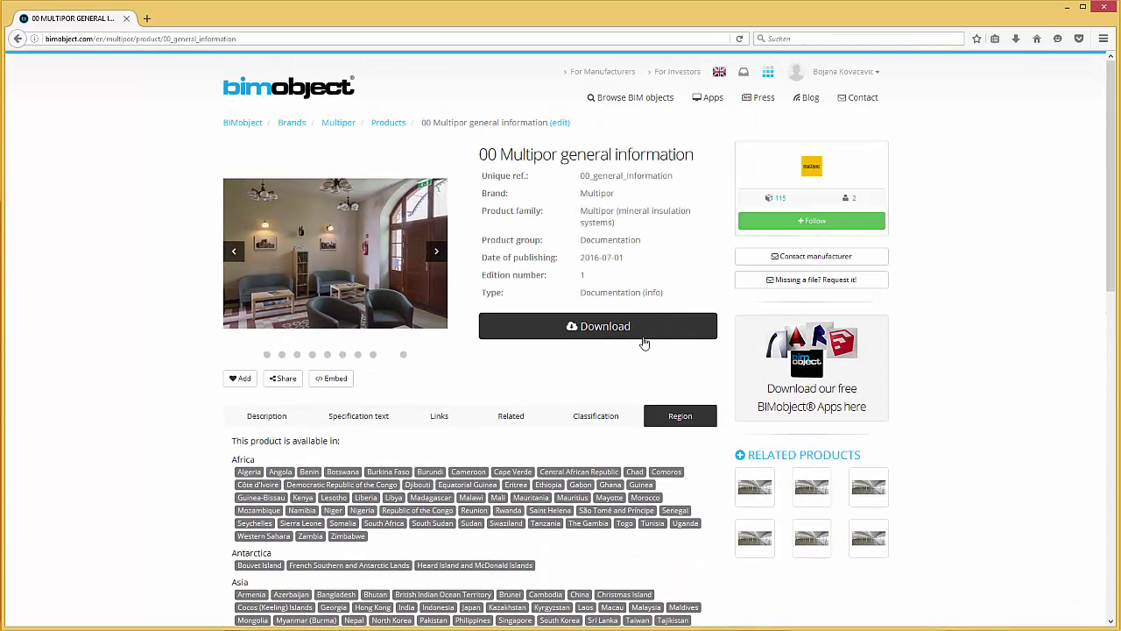
- Check the general information PDF downloads, close them, and return to the Multipor products list
{"action": "left_click", "coordinate": [634, 342]}
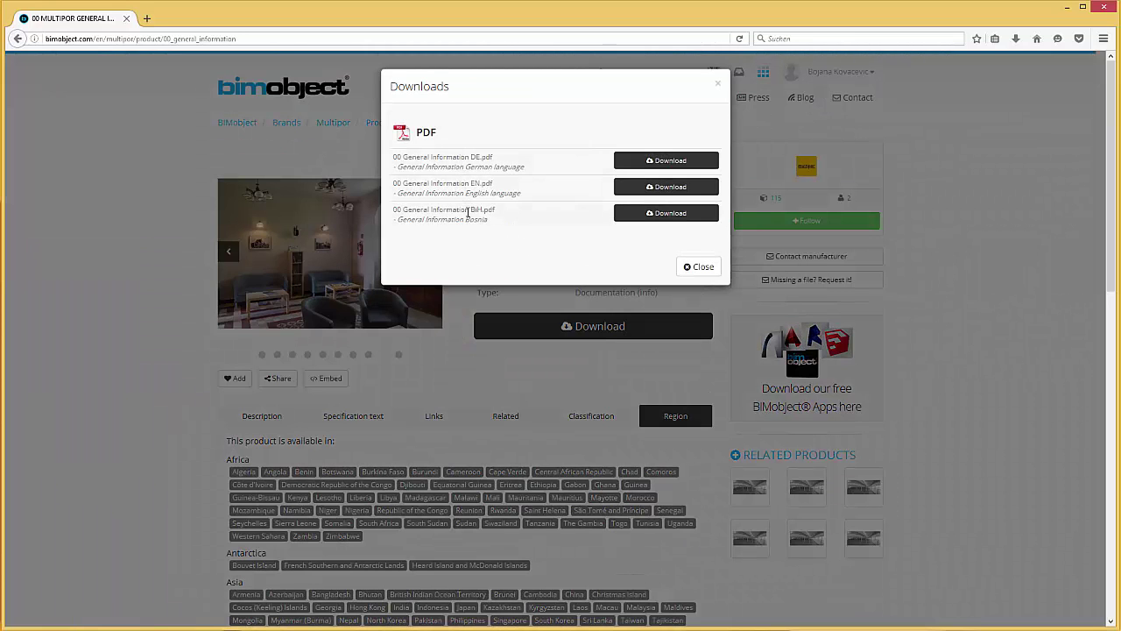
{"action": "left_click", "coordinate": [695, 268]}
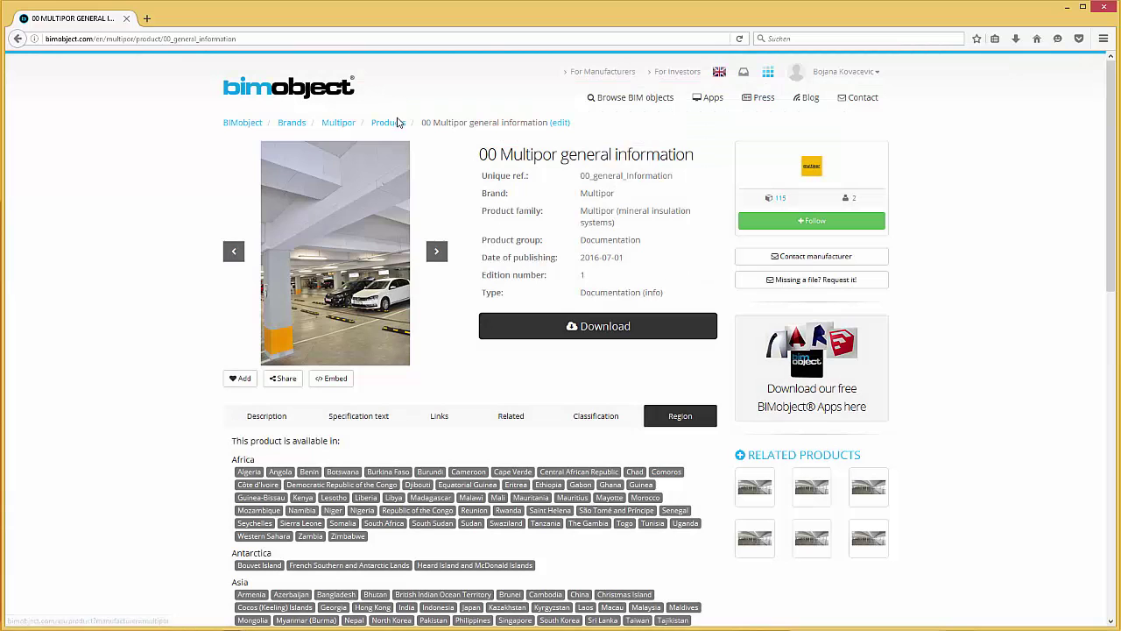
{"action": "left_click", "coordinate": [398, 124]}
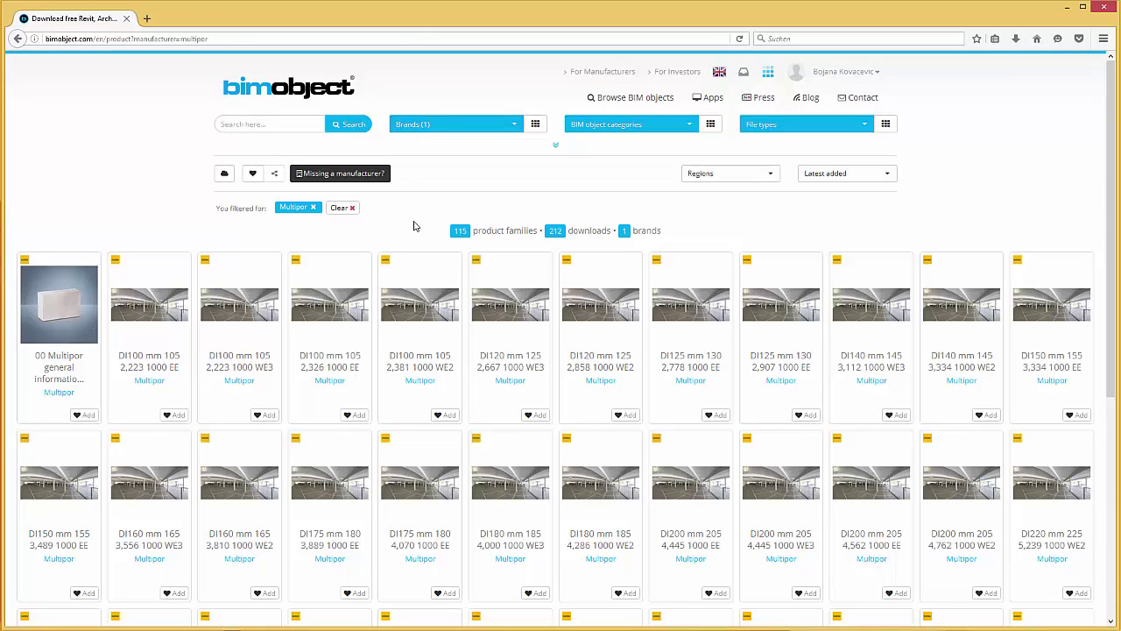
- Open the DI100 mm 105 2,381 1000 WE2 Ceilings product and show its ArchiCAD and Revit downloads
{"action": "left_click", "coordinate": [425, 321]}
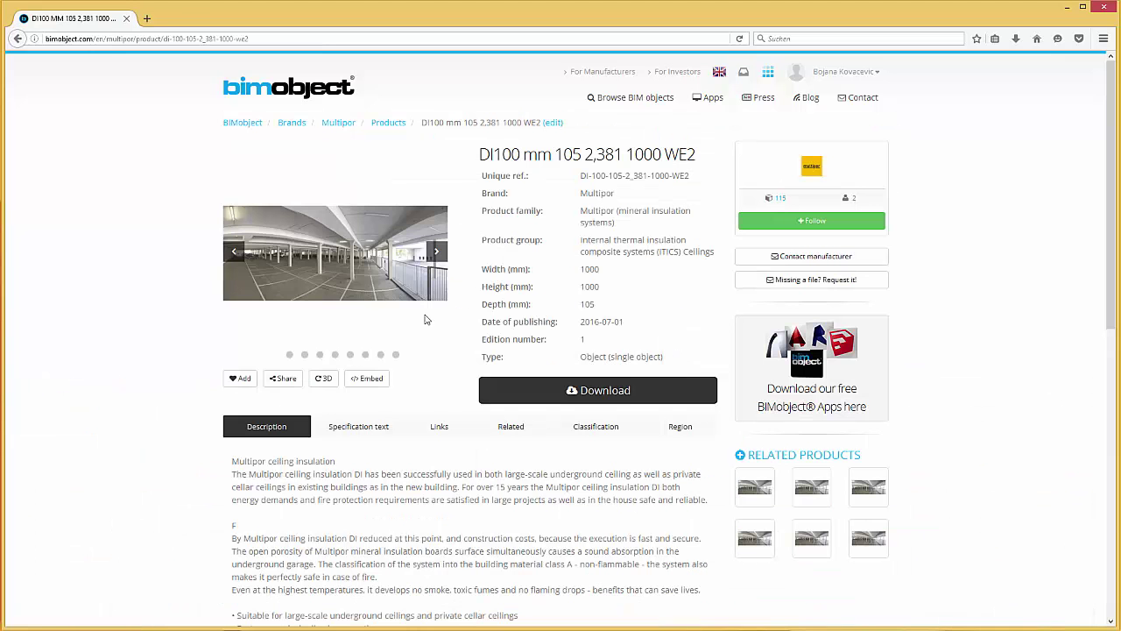
{"action": "left_click_drag", "start_coordinate": [484, 154], "coordinate": [495, 154]}
{"action": "left_click_drag", "start_coordinate": [681, 251], "coordinate": [715, 254]}
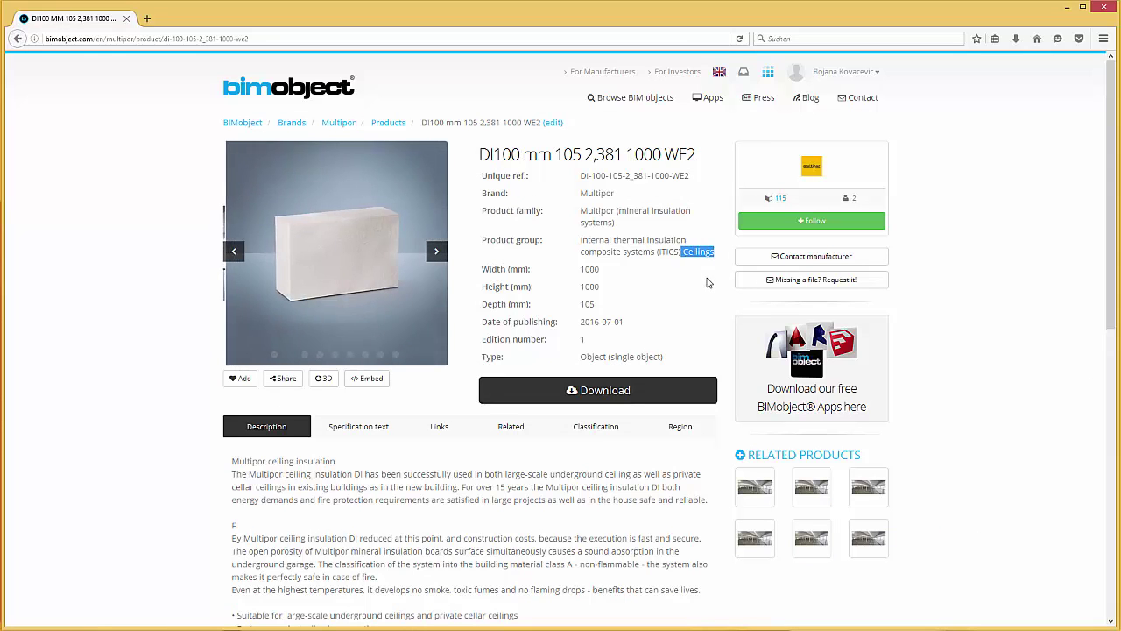
{"action": "left_click", "coordinate": [608, 391]}
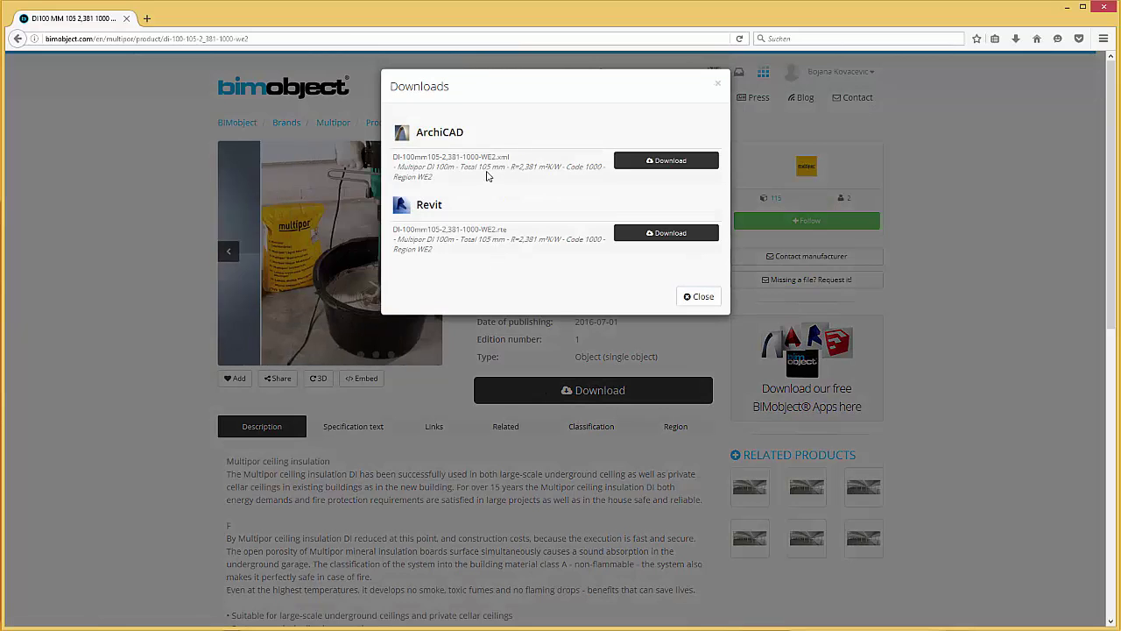
- Save the Revit template DI-100mm105-2,381-1000-WE2.rte so it opens in Revit
{"action": "left_click", "coordinate": [661, 235]}
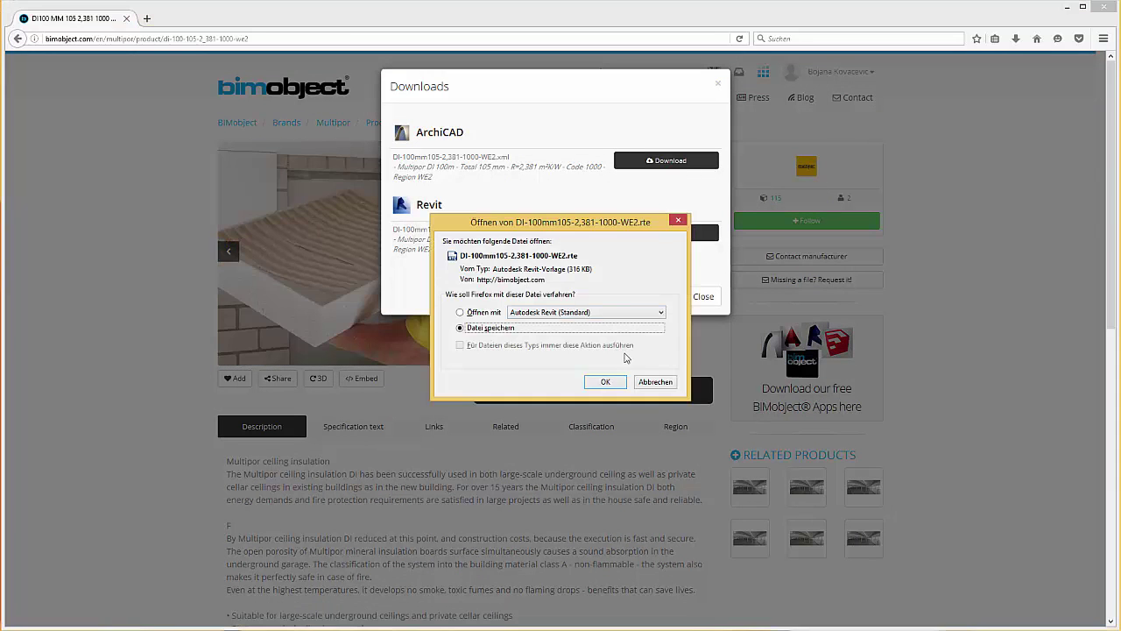
{"action": "left_click", "coordinate": [607, 381]}
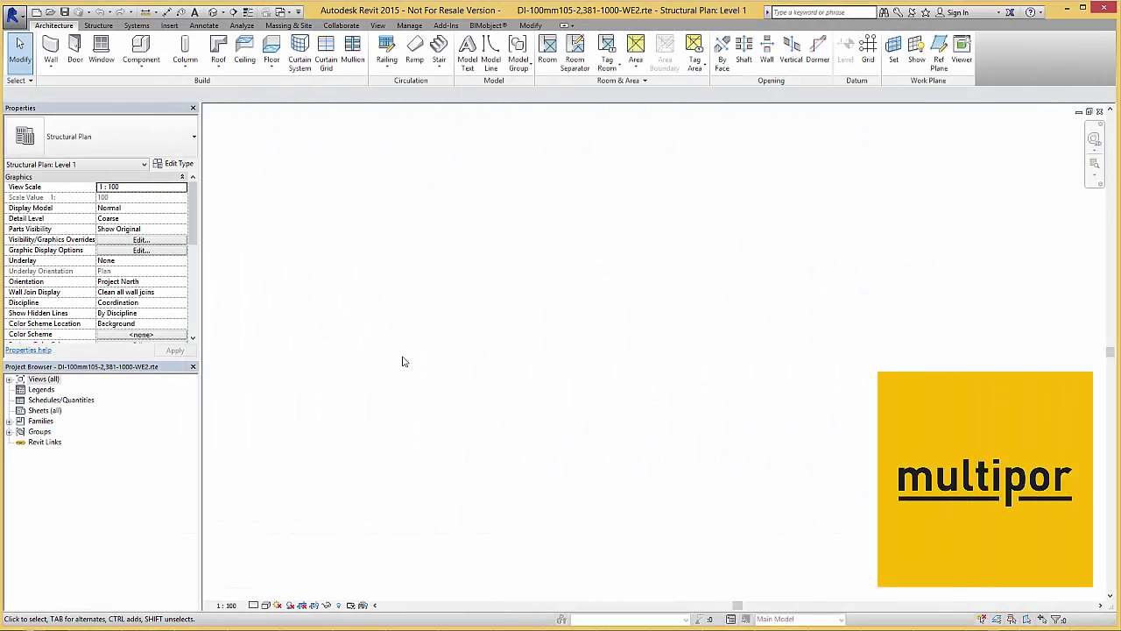
- Sketch a rectangular 8500 × 5900 ceiling of type DI 100mm/105 2,381 1000 WE2 on Level 1
{"action": "left_click", "coordinate": [245, 54]}
{"action": "left_click", "coordinate": [106, 136]}
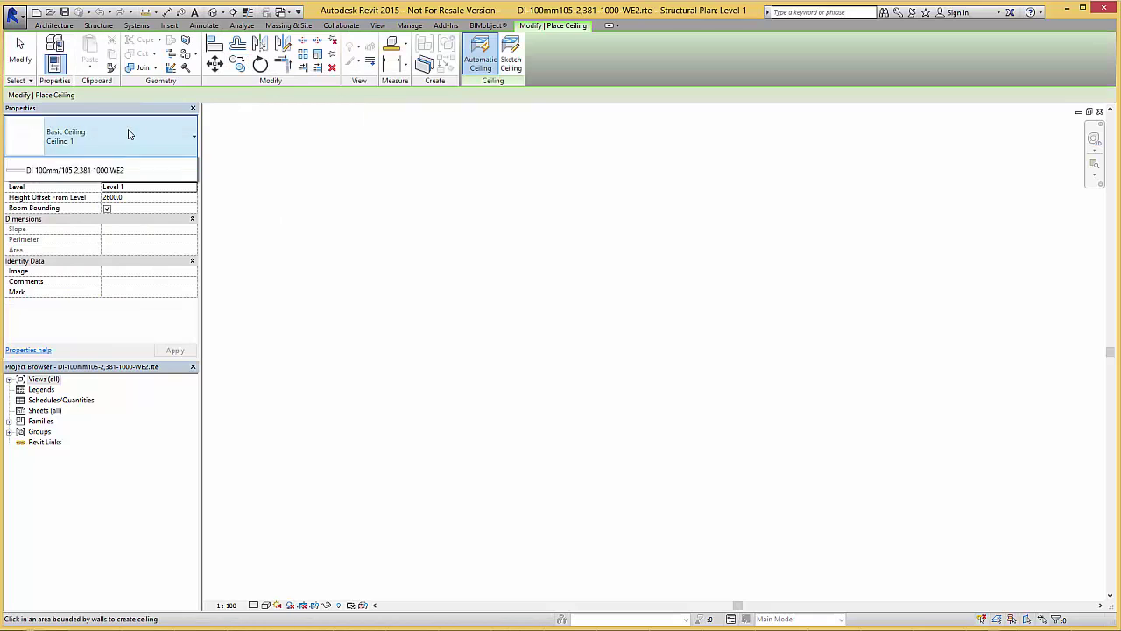
{"action": "left_click", "coordinate": [31, 240]}
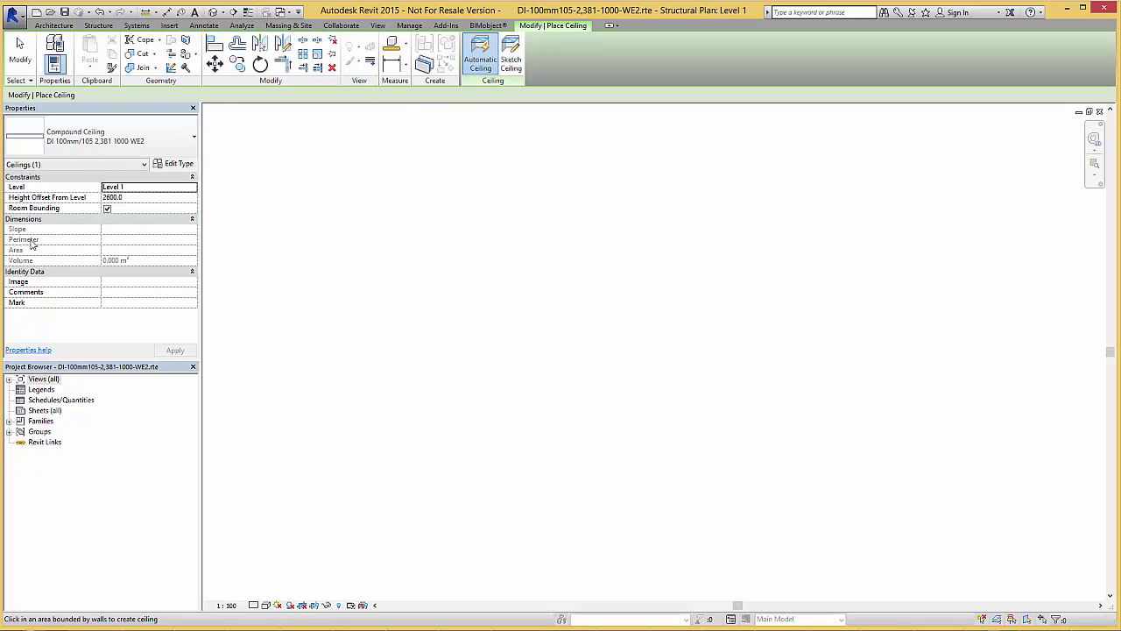
{"action": "left_click", "coordinate": [511, 58]}
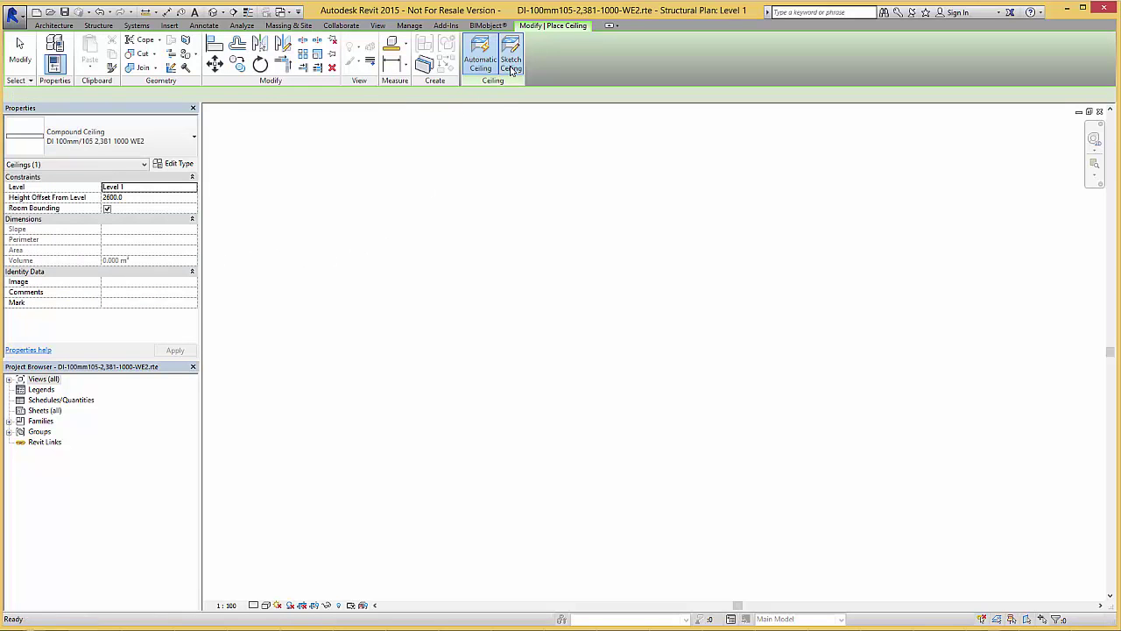
{"action": "left_click", "coordinate": [570, 41]}
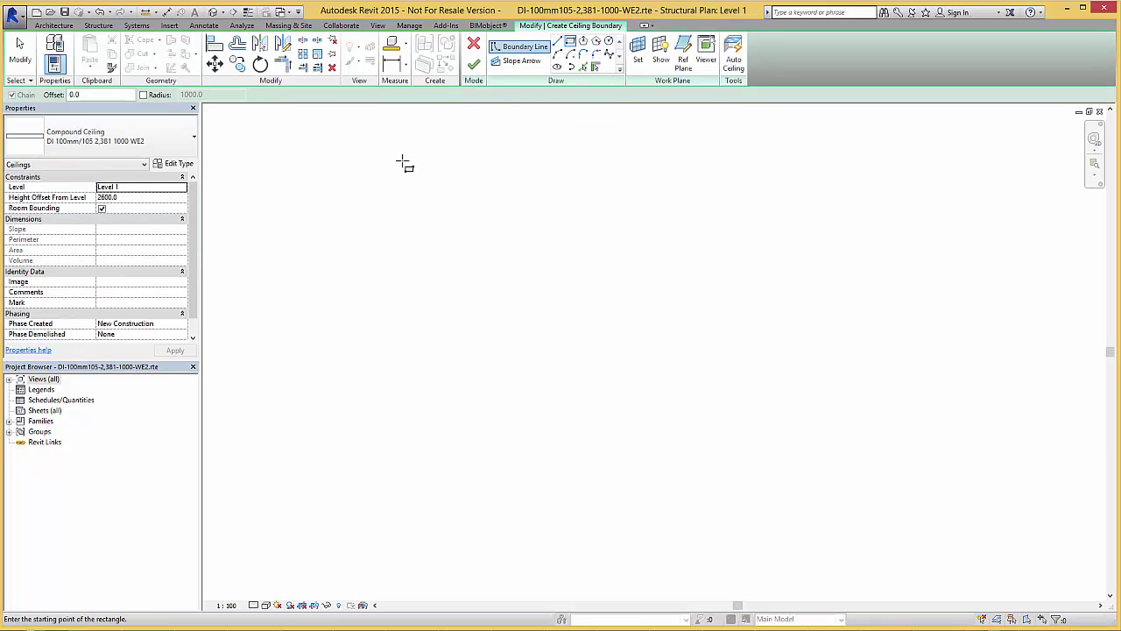
{"action": "left_click", "coordinate": [339, 159]}
{"action": "left_click", "coordinate": [856, 517]}
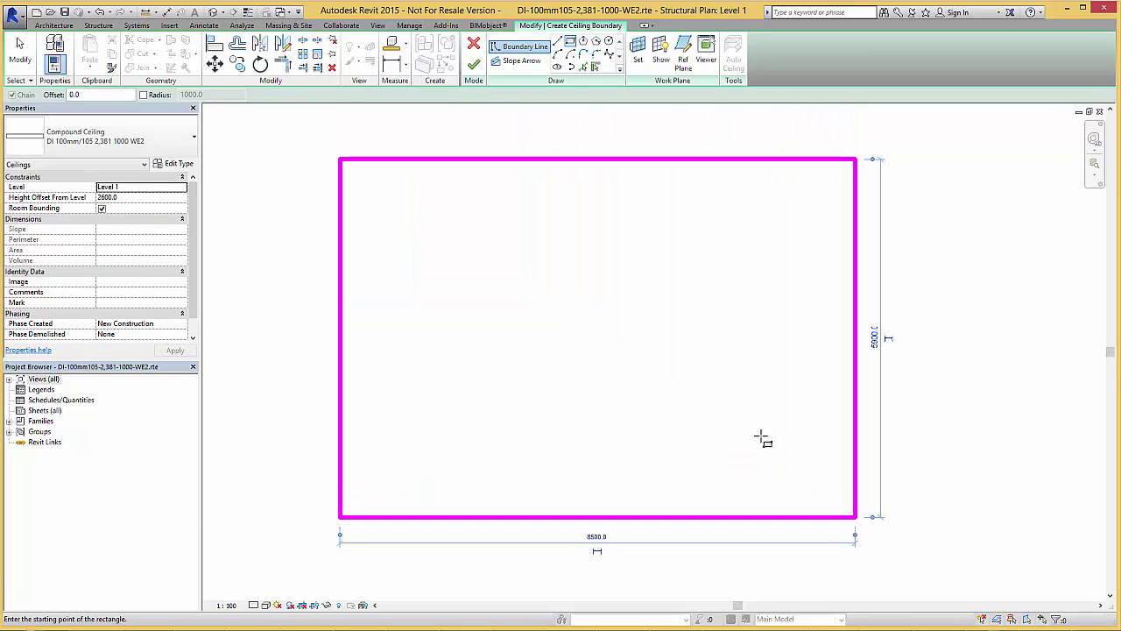
{"action": "left_click", "coordinate": [473, 65]}
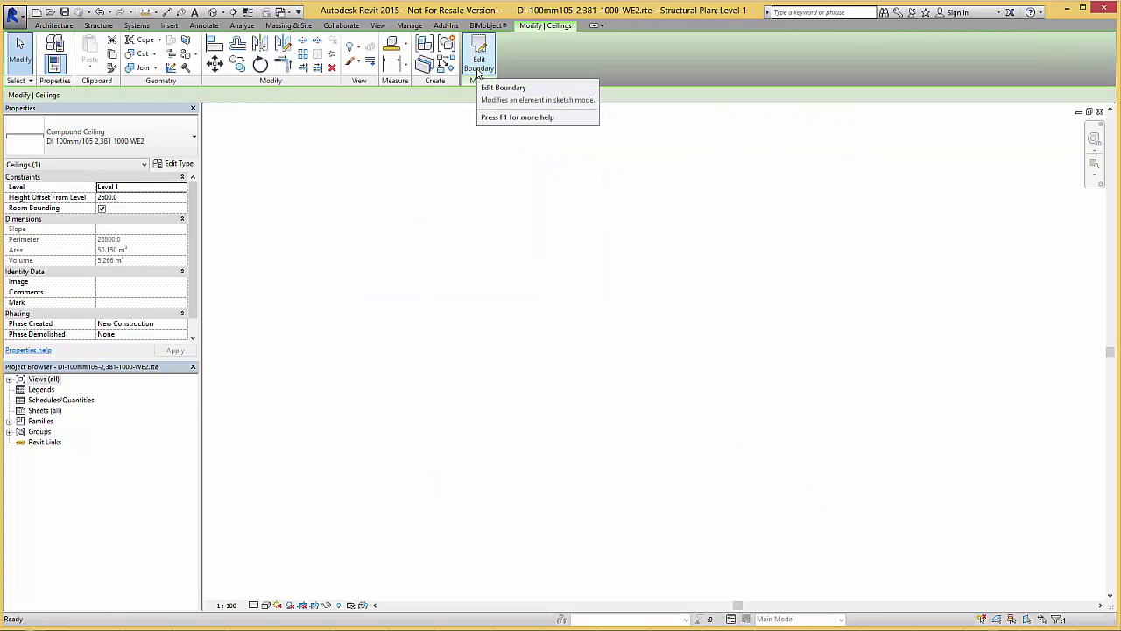
{"action": "left_click", "coordinate": [11, 381]}
- Open the Level 1 ceiling plan and follow the ceiling type's URL to its BIMobject page
{"action": "left_click", "coordinate": [21, 410]}
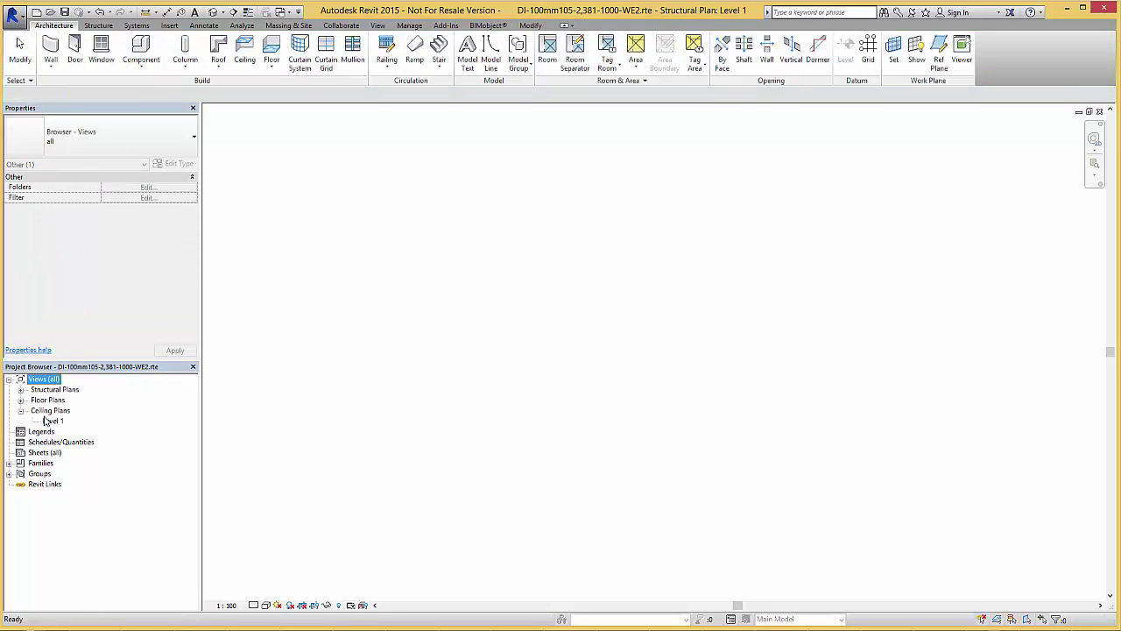
{"action": "double_click", "coordinate": [49, 422]}
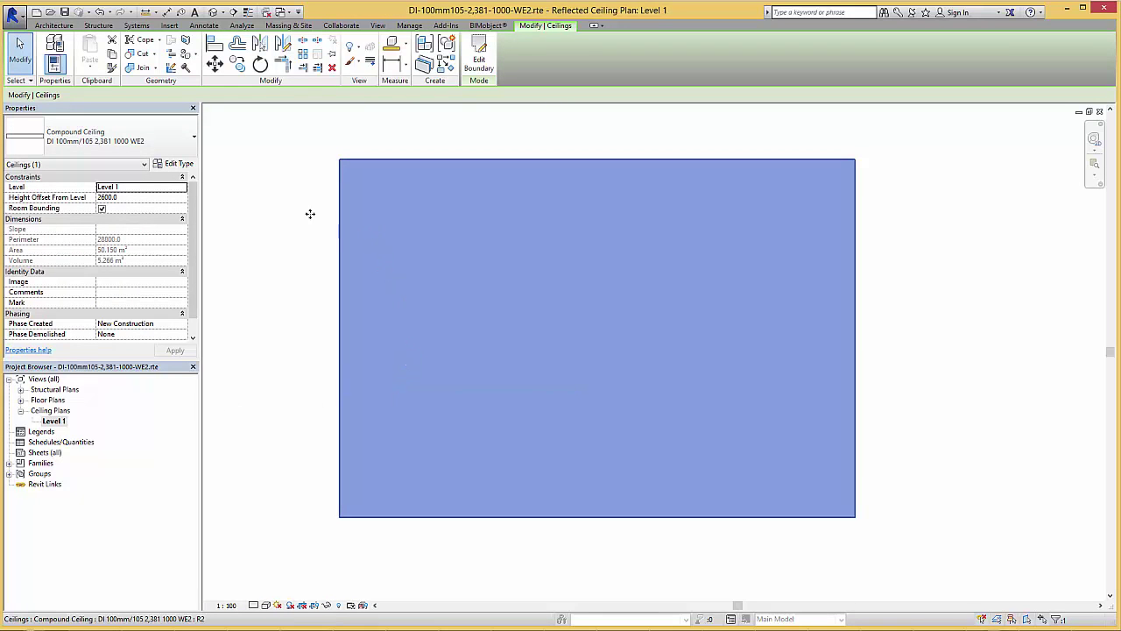
{"action": "left_click", "coordinate": [171, 164]}
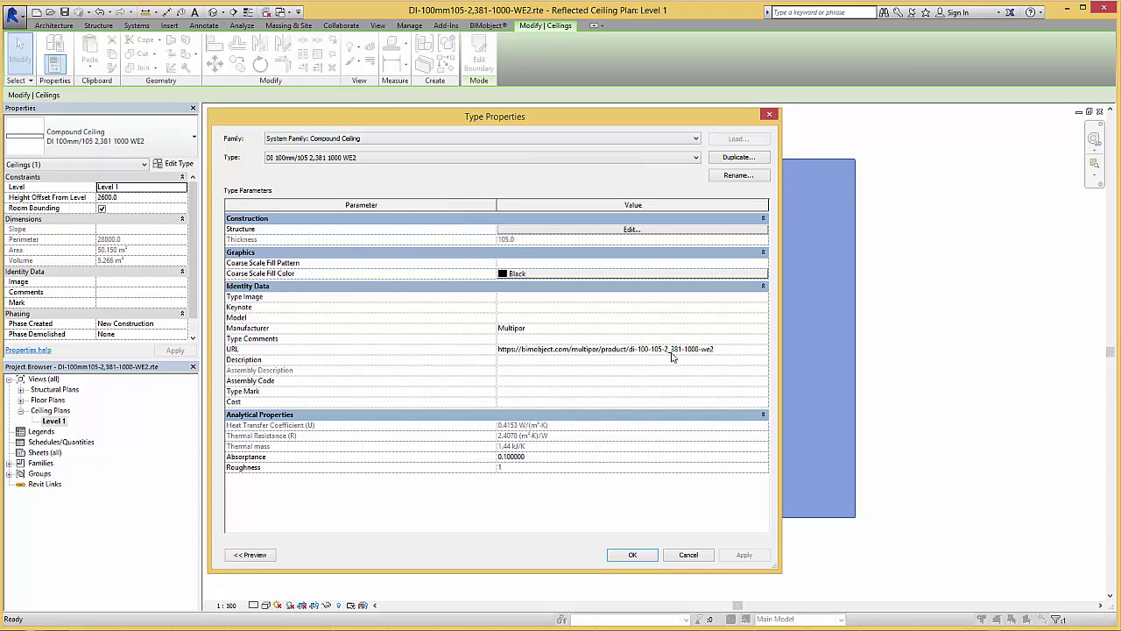
{"action": "left_click", "coordinate": [761, 352]}
{"action": "left_click", "coordinate": [764, 352]}
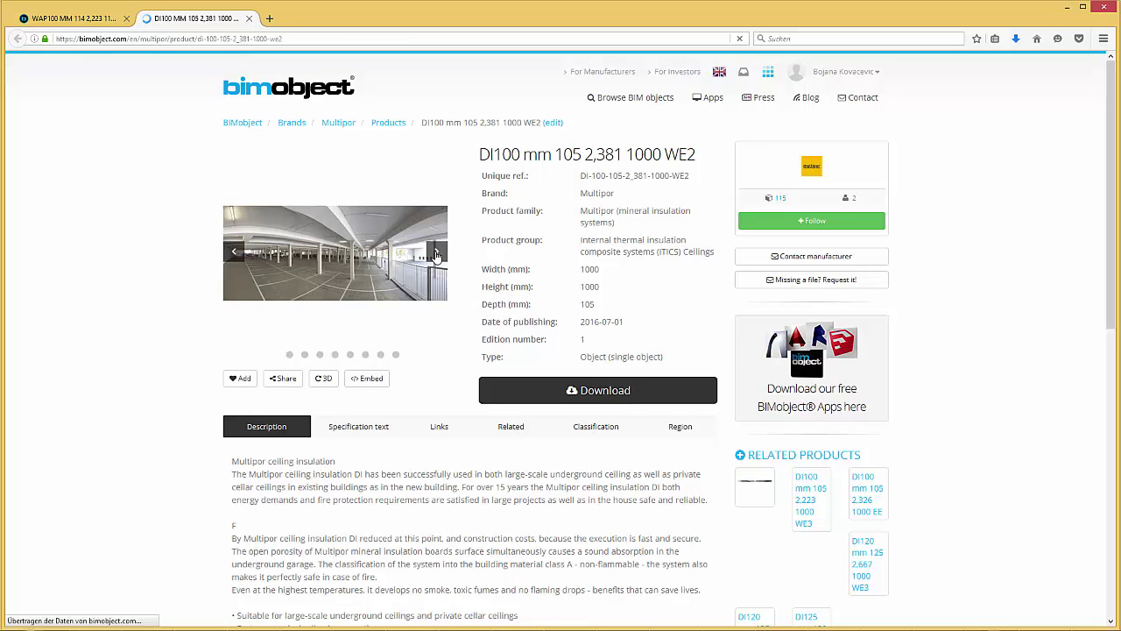
- Rotate the DI100 board in BIMobject's 3D preview, then show the ceiling's LW mortar and DI layers
{"action": "scroll", "coordinate": [456, 336], "scroll_direction": "down", "scroll_amount": 1}
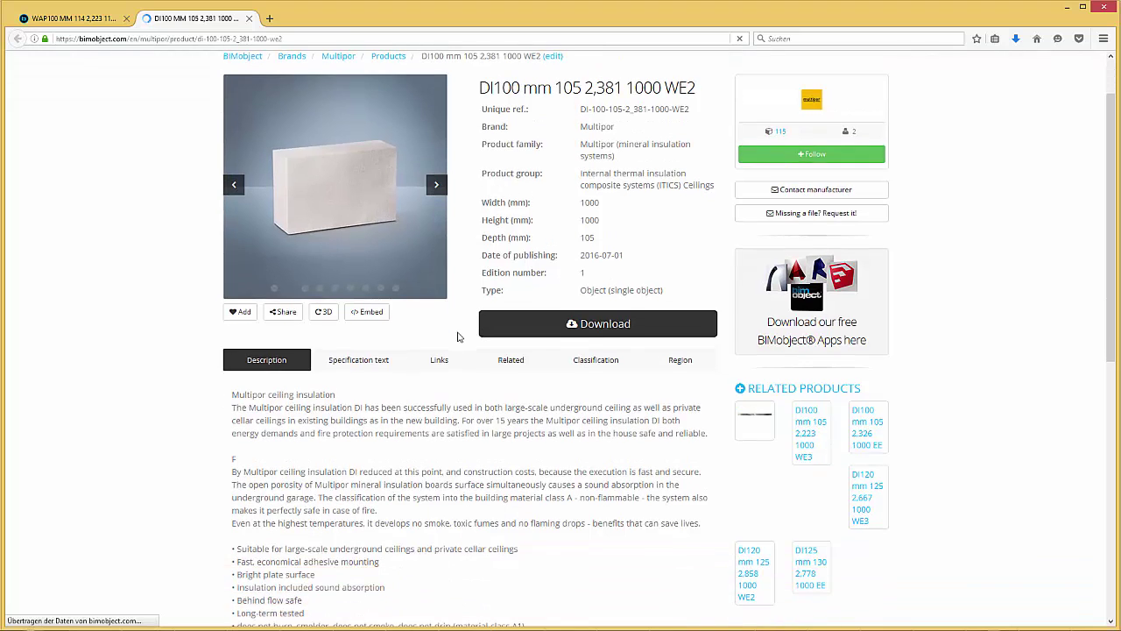
{"action": "left_click", "coordinate": [323, 314]}
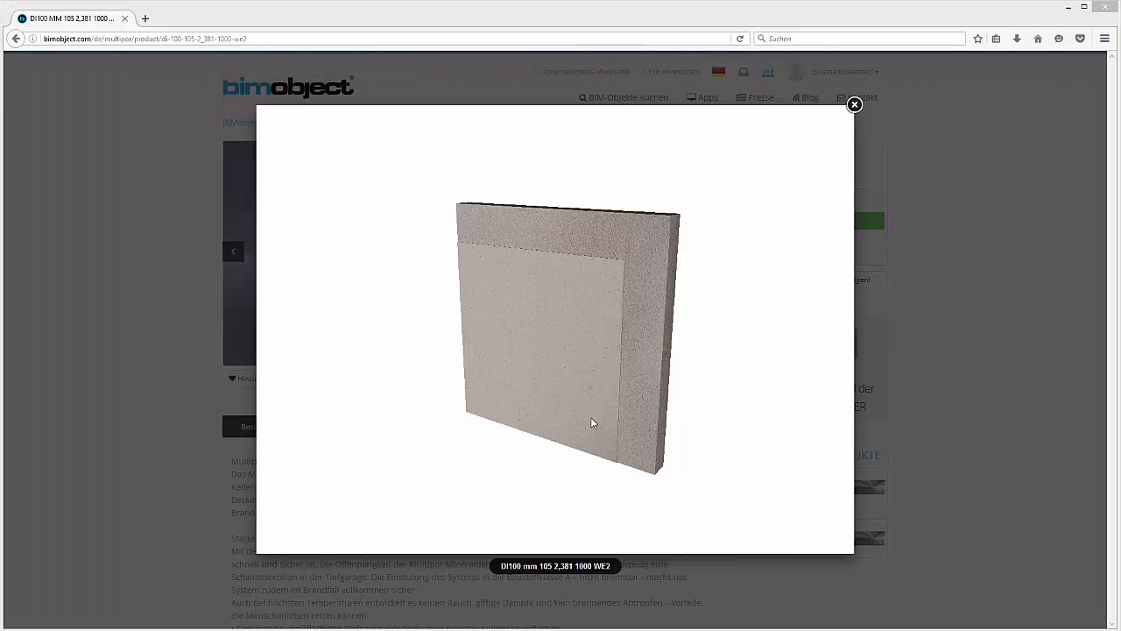
{"action": "mouse_move", "coordinate": [591, 423]}
{"action": "left_mouse_down"}
{"action": "mouse_move", "coordinate": [540, 420]}
{"action": "mouse_move", "coordinate": [593, 412]}
{"action": "left_mouse_up"}
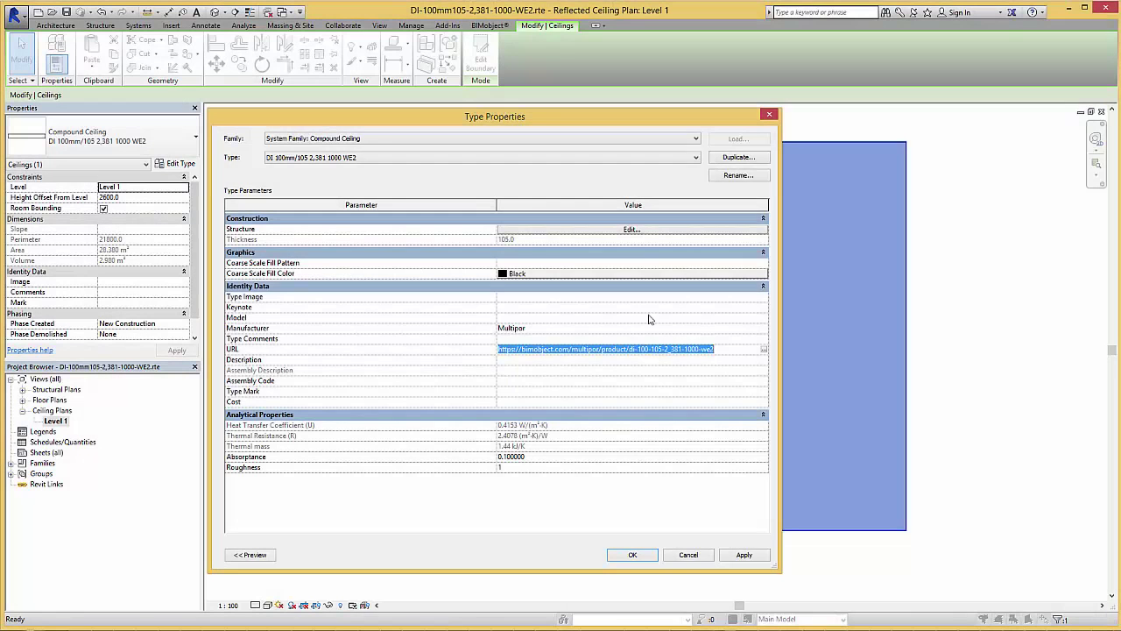
{"action": "left_click", "coordinate": [637, 230]}
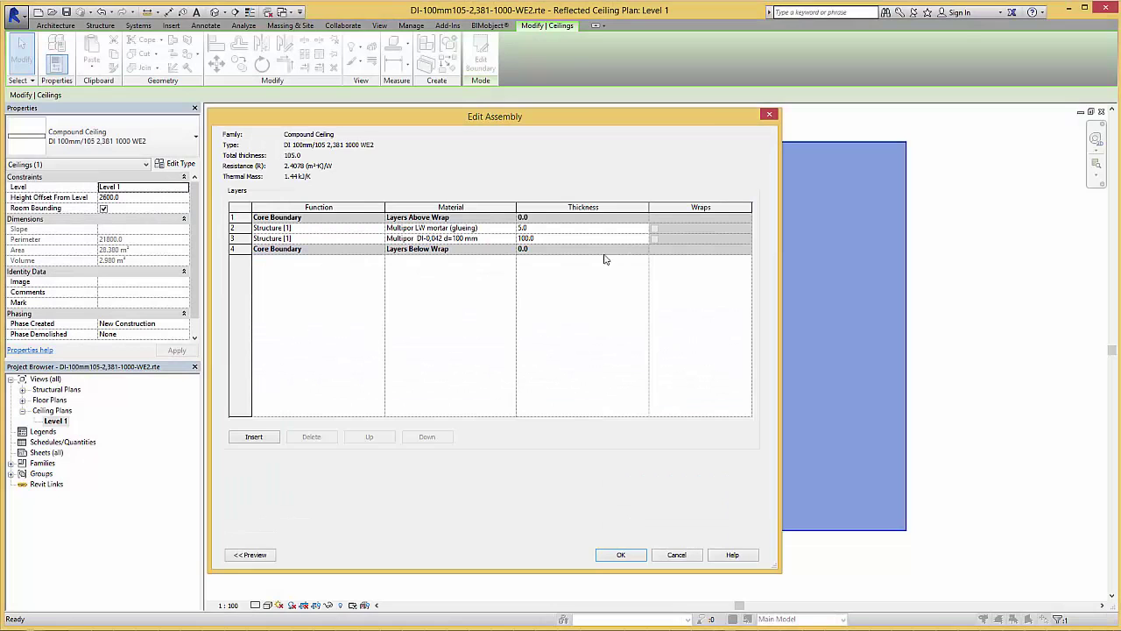
- Check thermal properties of the Multipor LW mortar and DI-0,042 d=100 mm materials, then cancel
{"action": "left_click", "coordinate": [513, 229]}
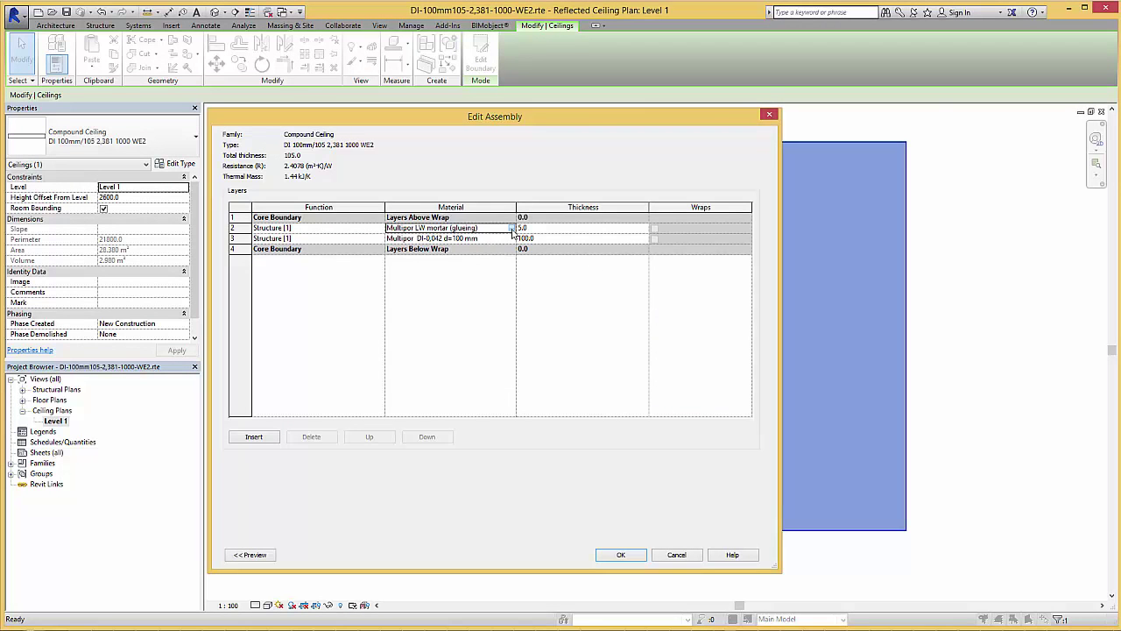
{"action": "left_click", "coordinate": [511, 228]}
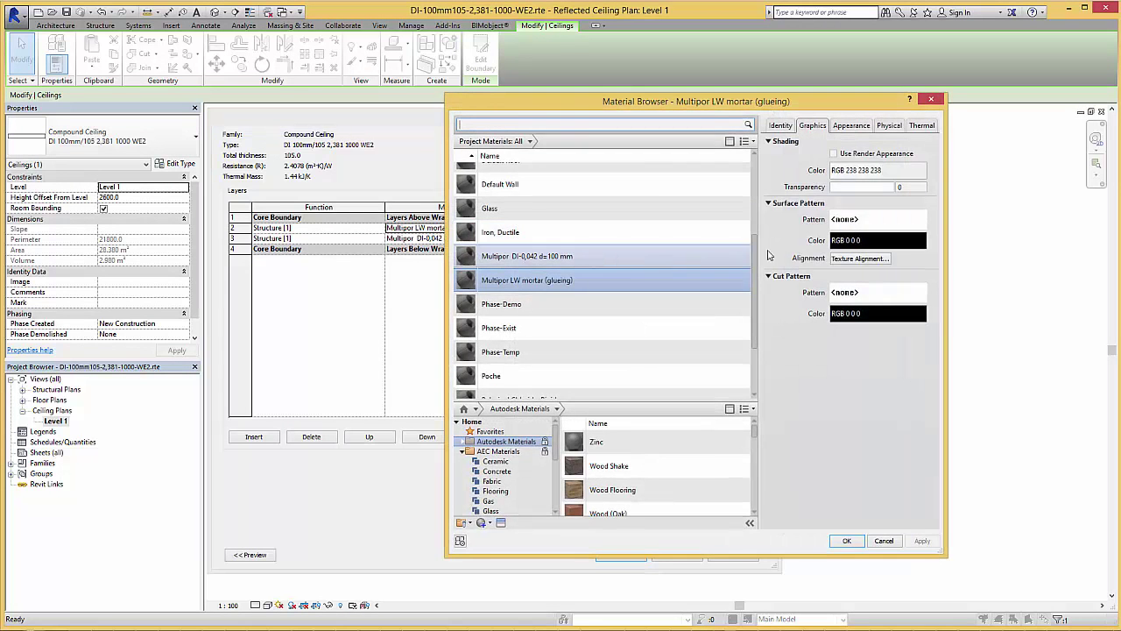
{"action": "left_click", "coordinate": [921, 127]}
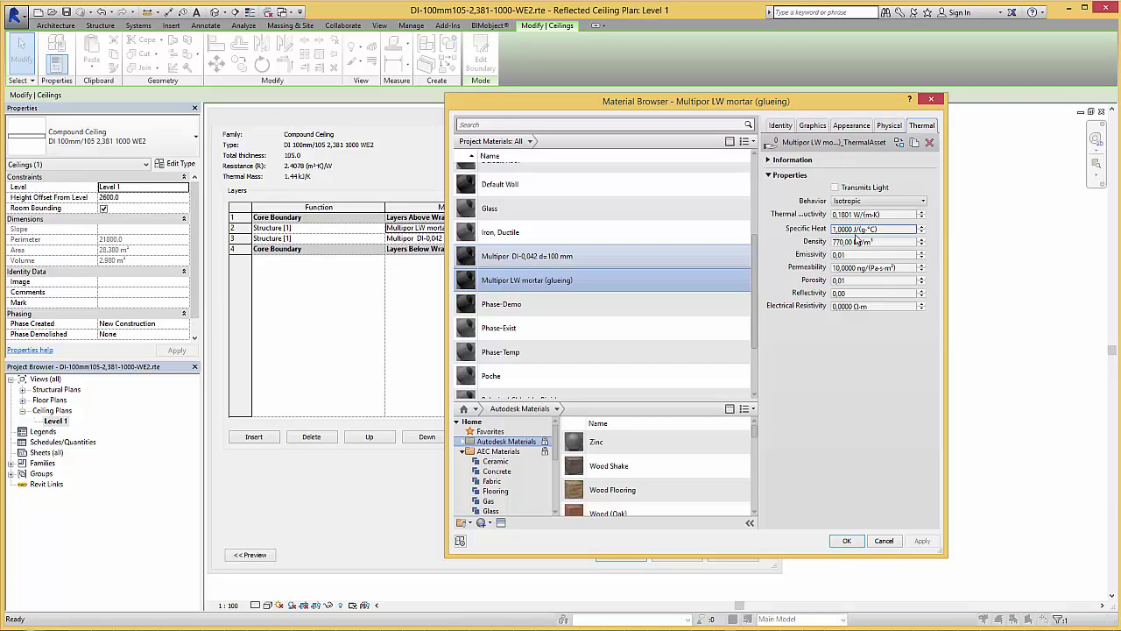
{"action": "key", "text": "Up"}
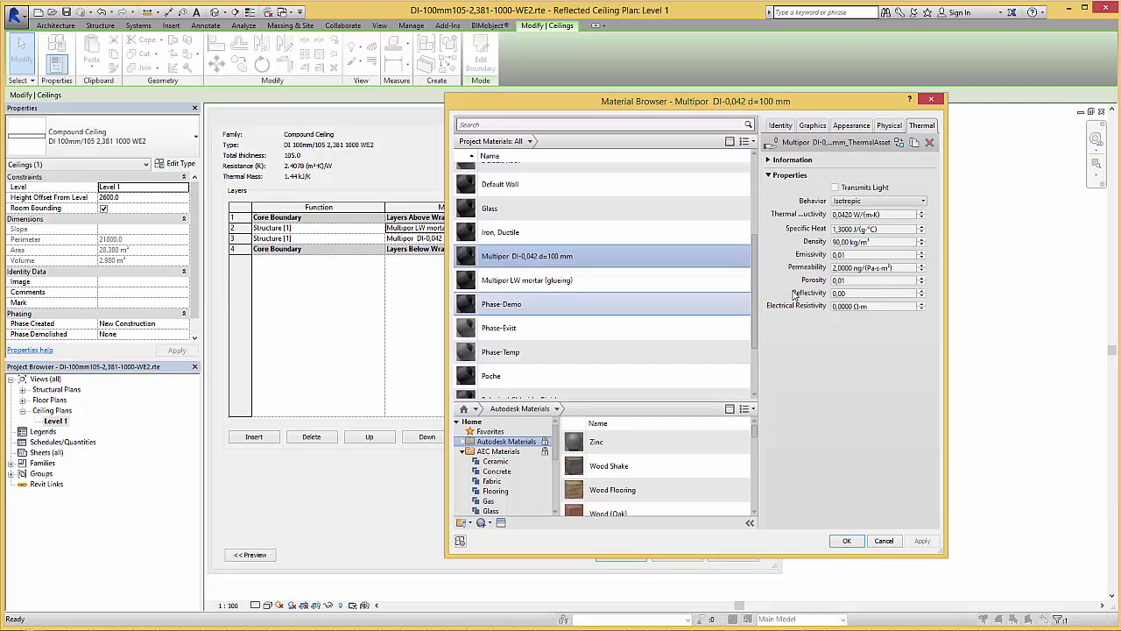
{"action": "left_click", "coordinate": [884, 541]}
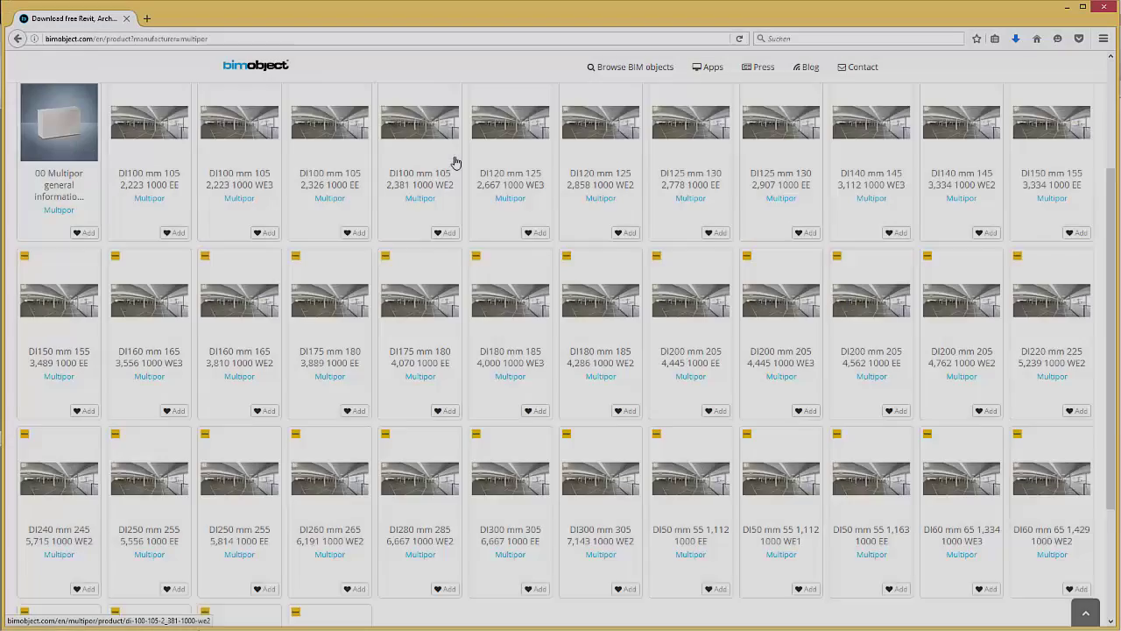
- From the Multipor grid, download the WAP100 mm 114 2,223 1153 WE1 Revit file and open it
{"action": "scroll", "coordinate": [455, 162], "scroll_direction": "down", "scroll_amount": 3}
{"action": "scroll", "coordinate": [483, 170], "scroll_direction": "down", "scroll_amount": 1}
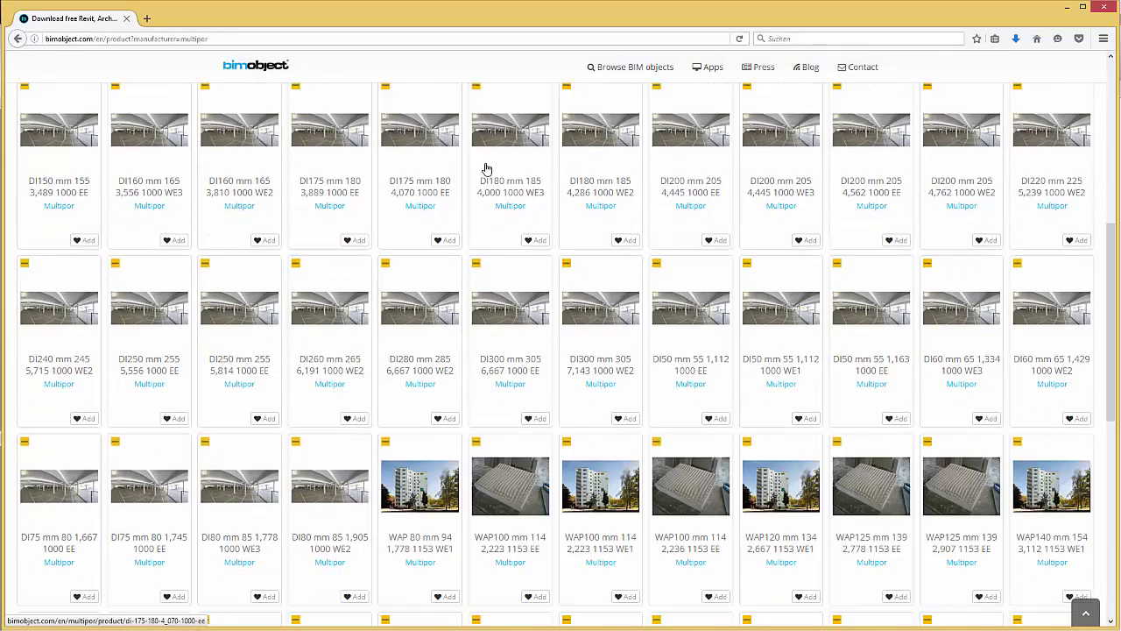
{"action": "scroll", "coordinate": [480, 190], "scroll_direction": "down", "scroll_amount": 2}
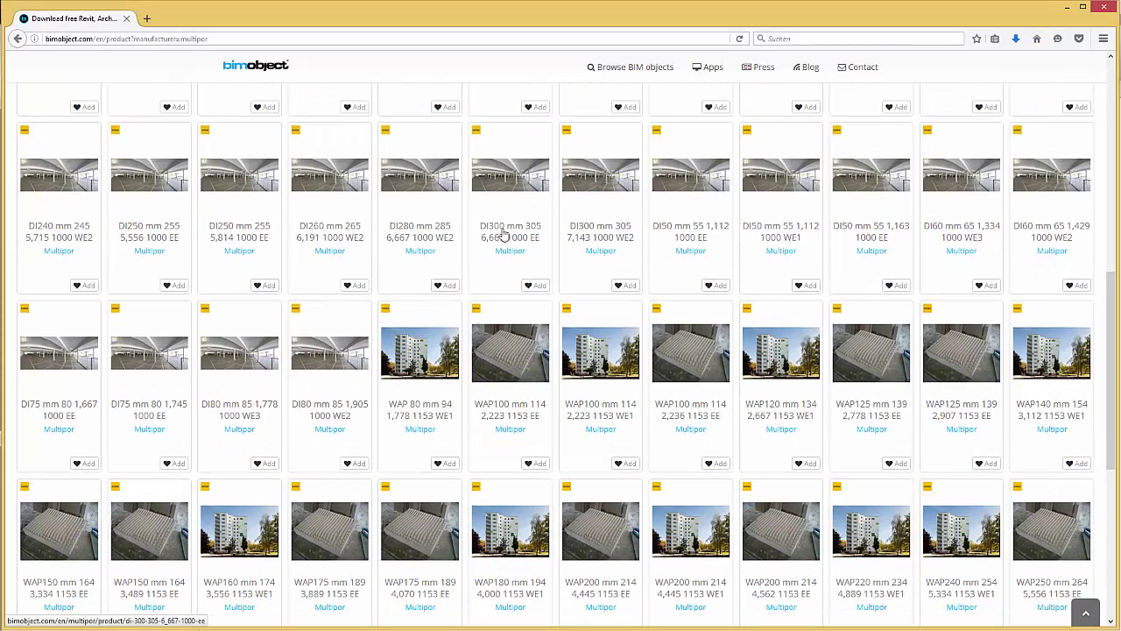
{"action": "left_click", "coordinate": [594, 363]}
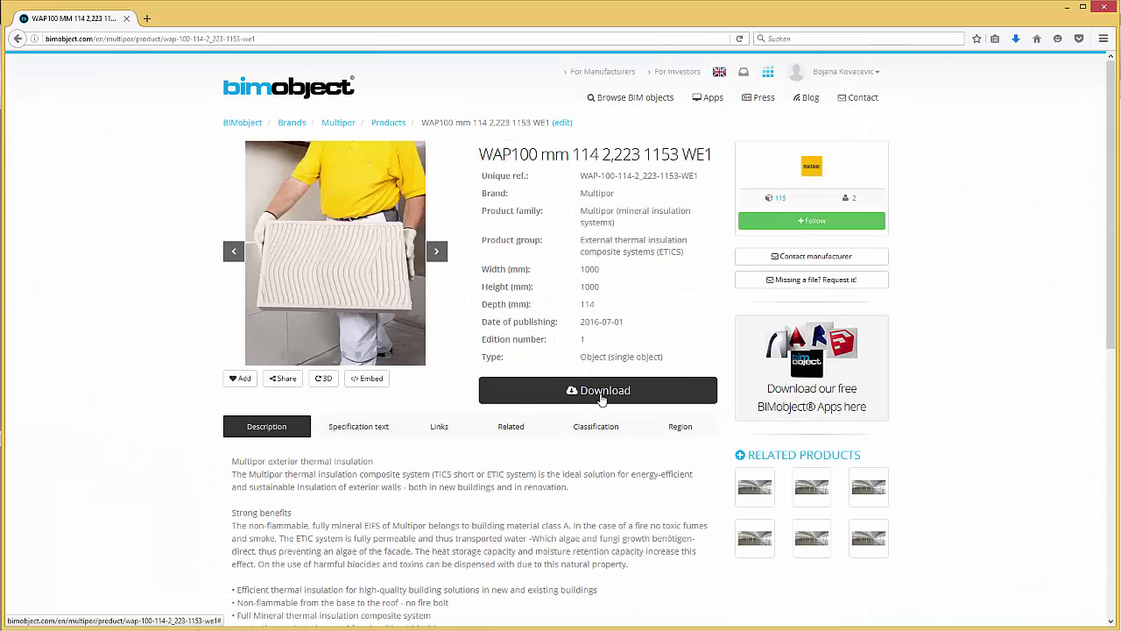
{"action": "left_click", "coordinate": [602, 396]}
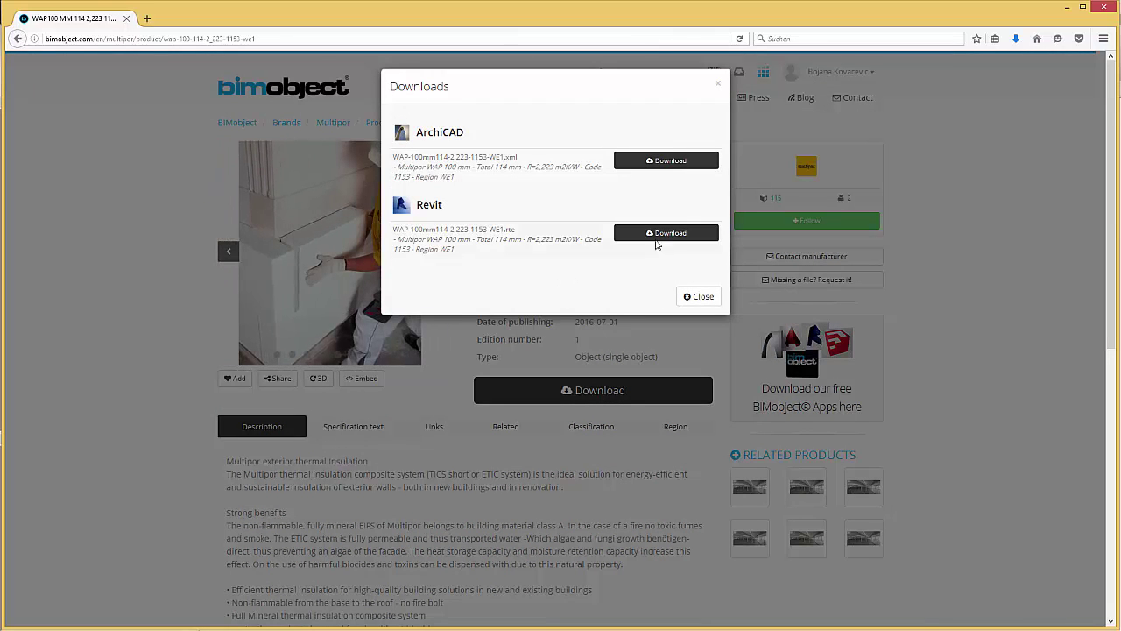
{"action": "left_click", "coordinate": [657, 238]}
{"action": "left_click", "coordinate": [608, 383]}
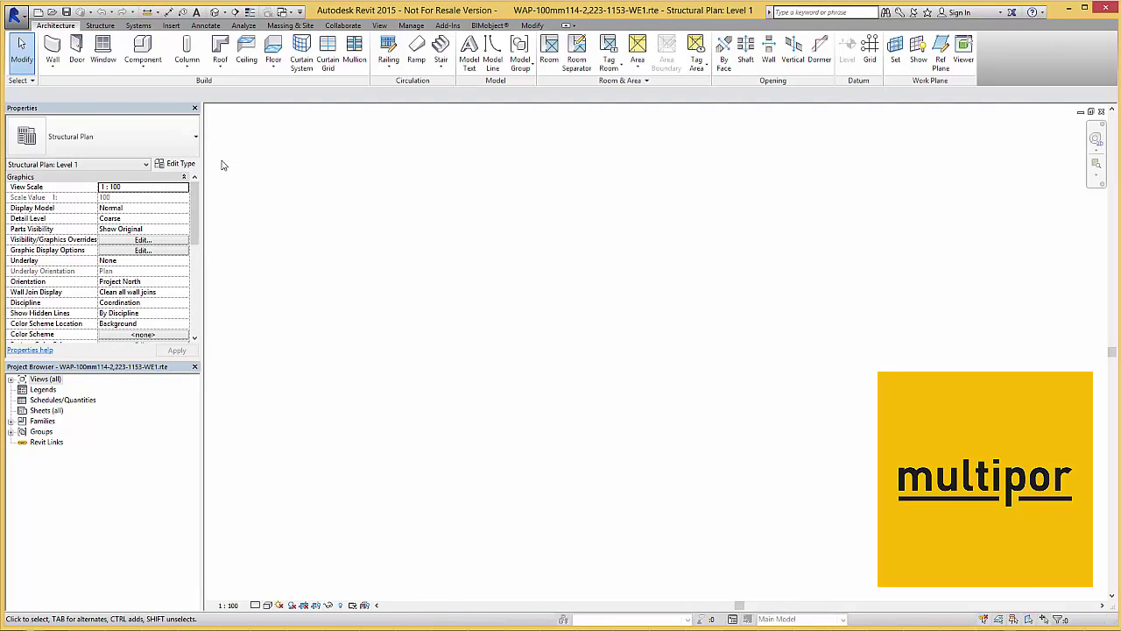
- Draw an L-shaped wall of type WAP 100mm/114 2,223 1153 WE1 on Level 1
{"action": "left_click", "coordinate": [54, 50]}
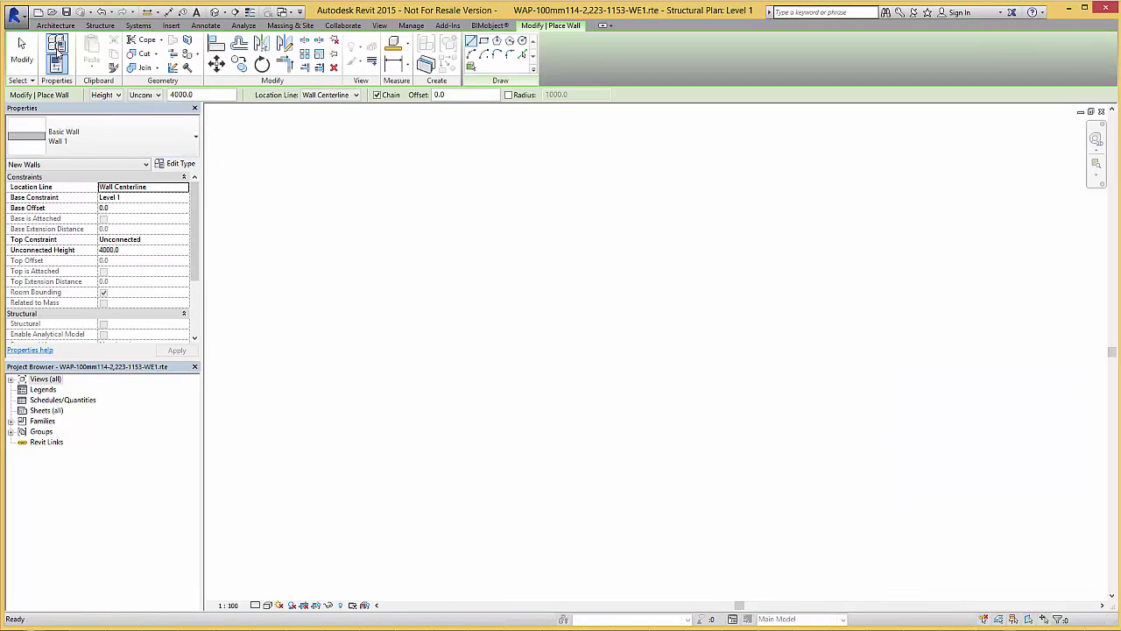
{"action": "left_click", "coordinate": [53, 136]}
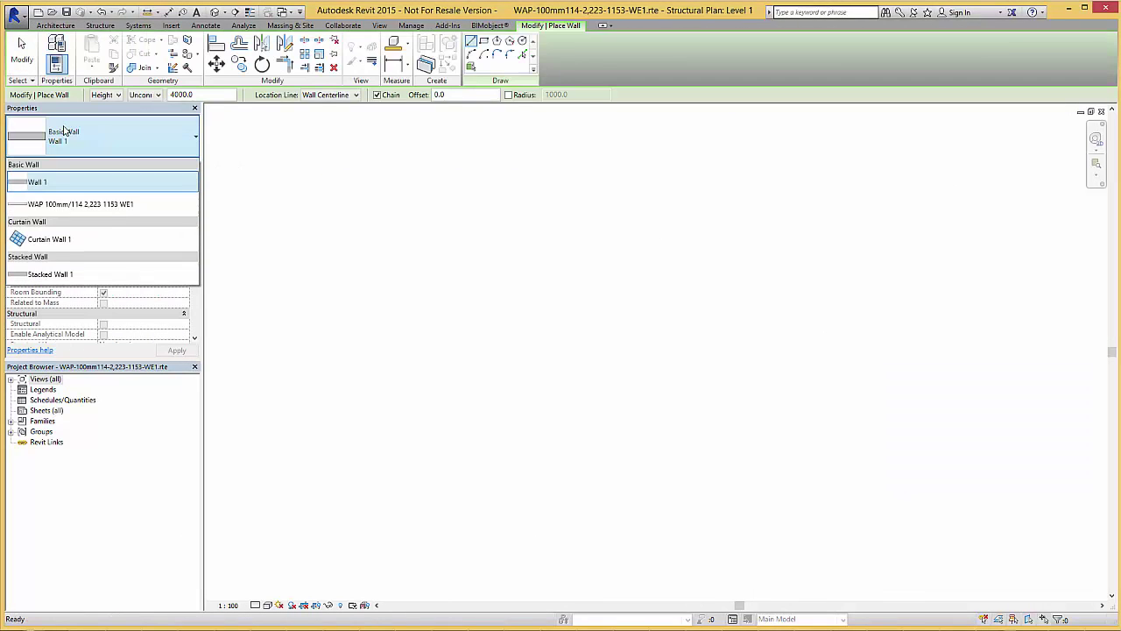
{"action": "left_click", "coordinate": [33, 207]}
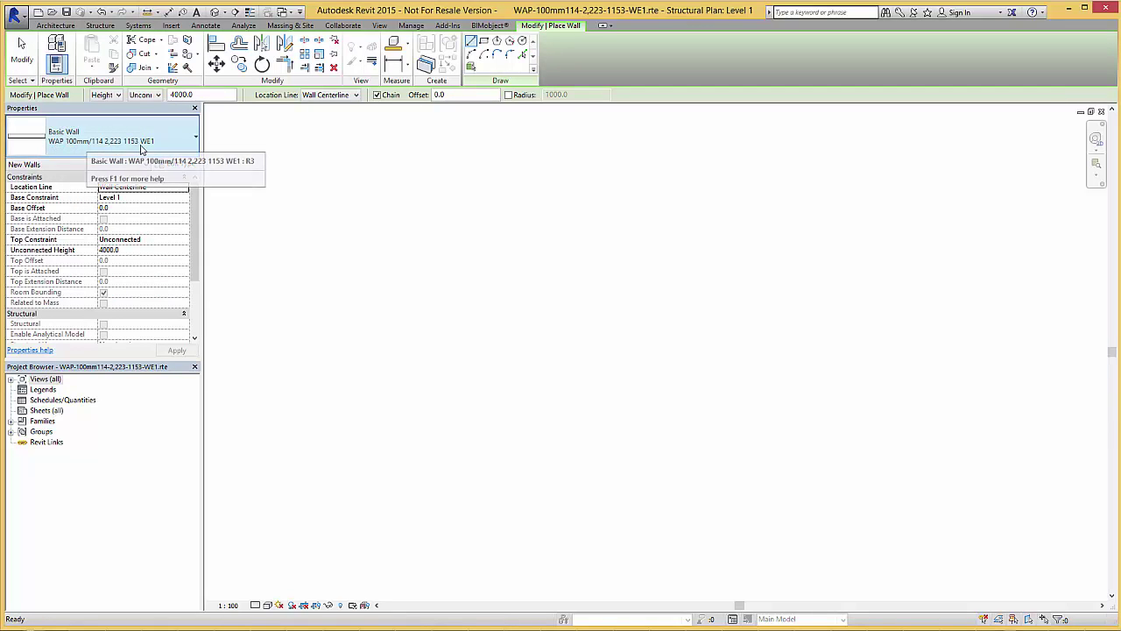
{"action": "left_click", "coordinate": [351, 272]}
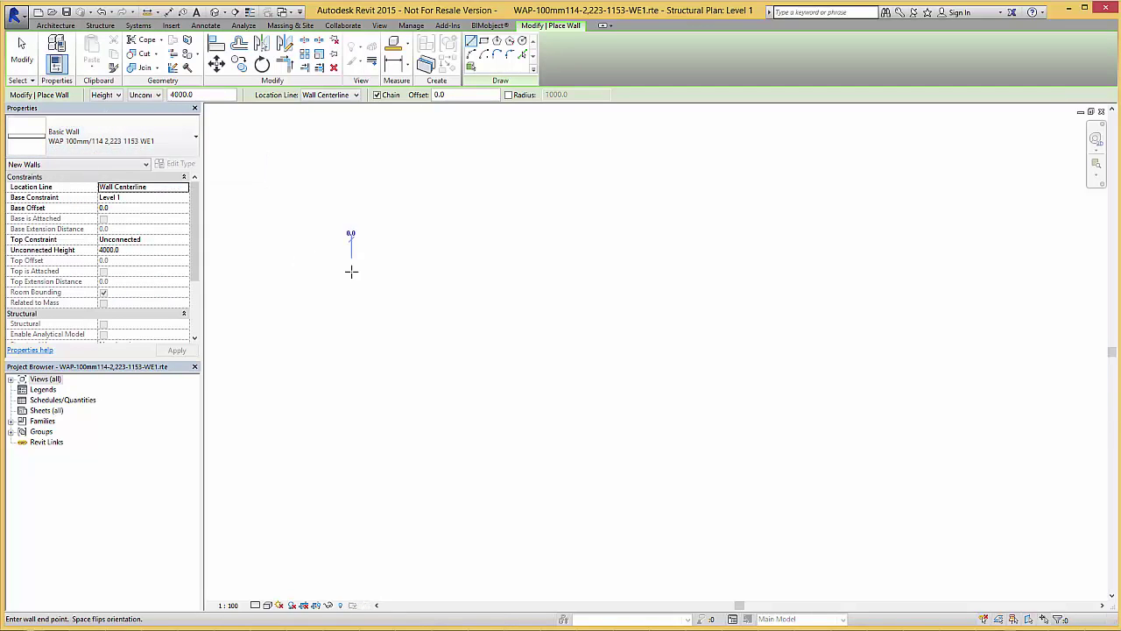
{"action": "left_click", "coordinate": [704, 271]}
{"action": "left_click", "coordinate": [702, 361]}
{"action": "key", "text": "Escape"}
{"action": "key", "text": "Escape"}
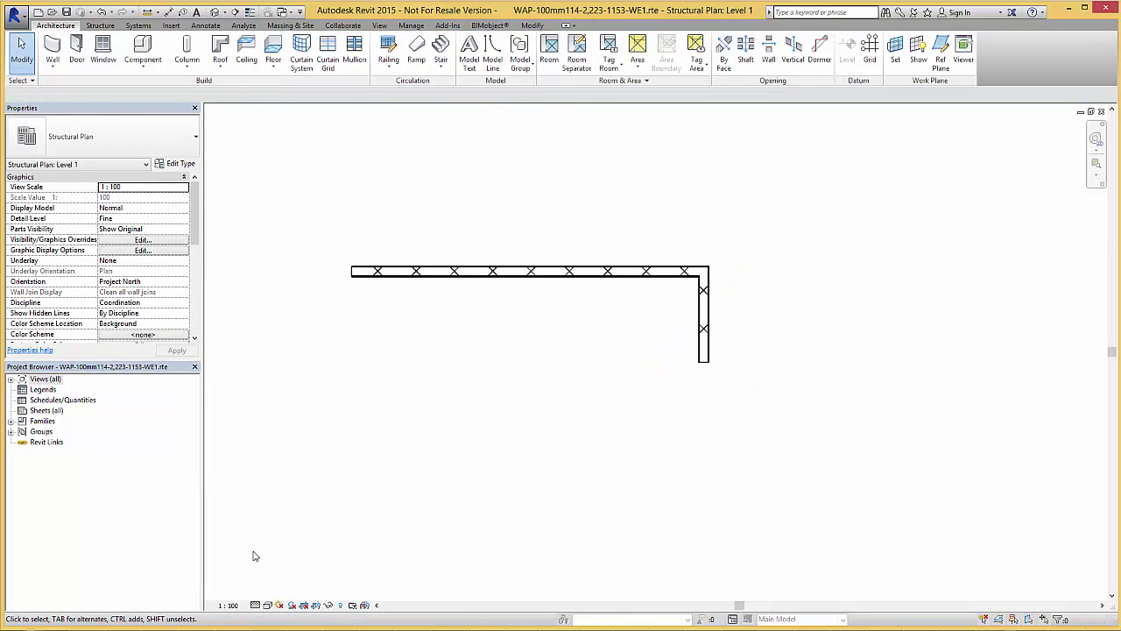
- Open the wall type's properties and follow its URL to the BIMobject product page
{"action": "scroll", "coordinate": [371, 278], "scroll_direction": "up", "scroll_amount": 6}
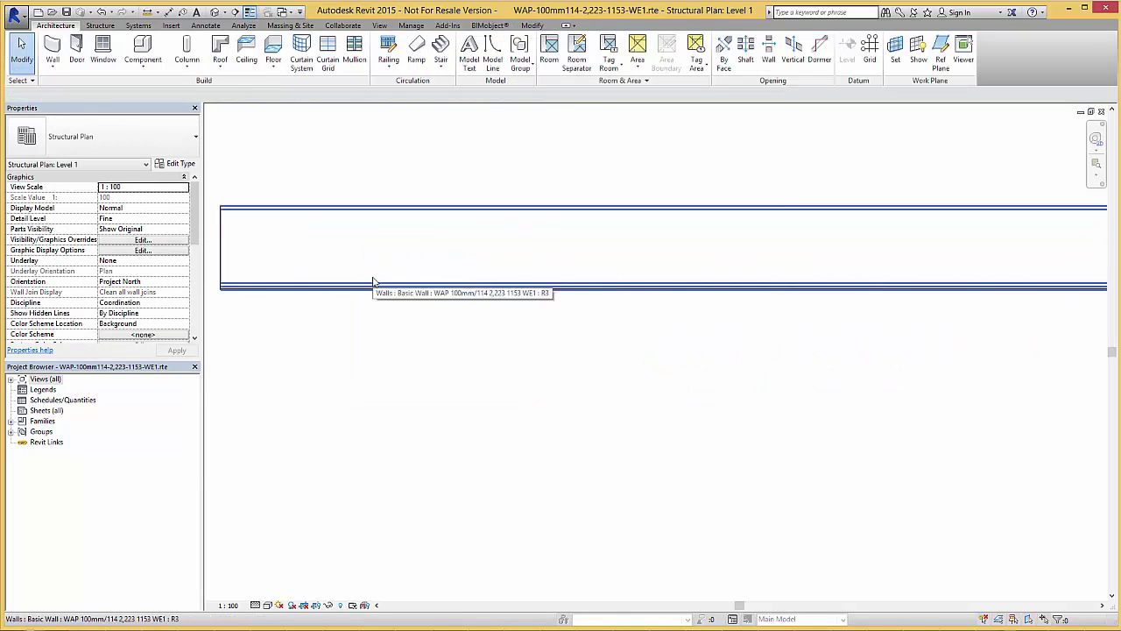
{"action": "left_click", "coordinate": [380, 252]}
{"action": "left_click", "coordinate": [181, 164]}
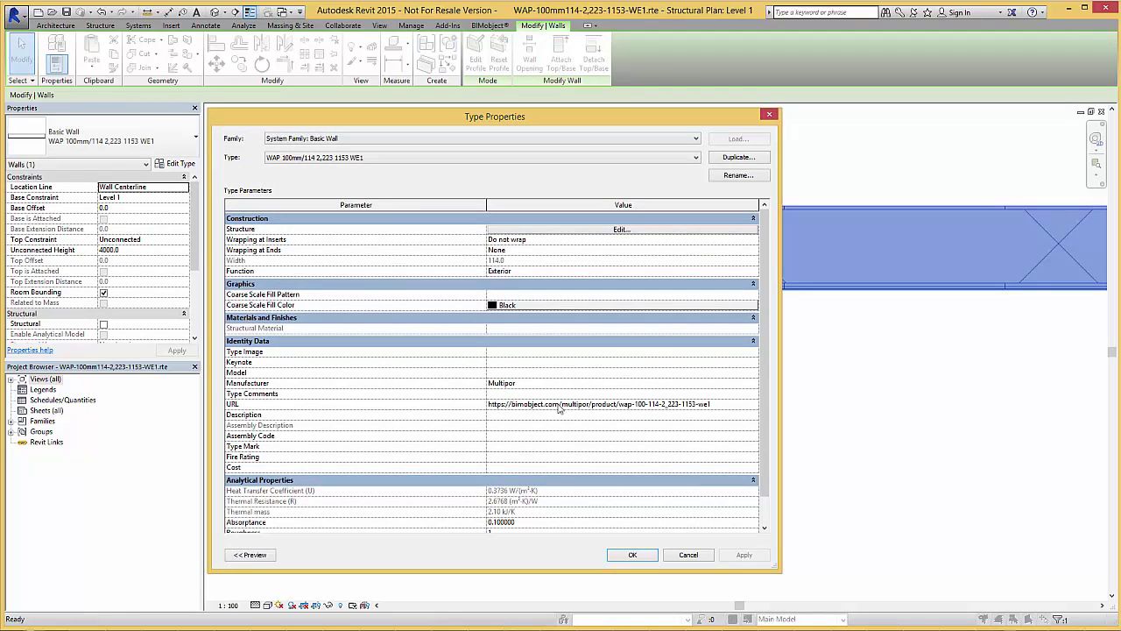
{"action": "left_click", "coordinate": [757, 406]}
{"action": "left_click", "coordinate": [757, 406]}
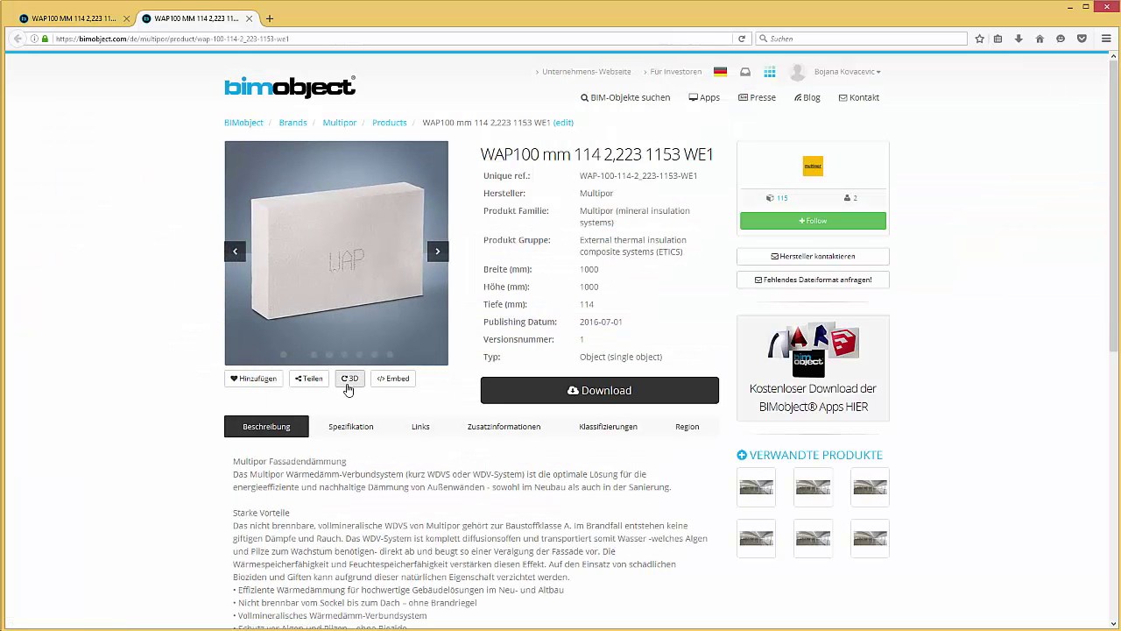
- Orbit the WAP100 3D model online, then view the wall's five-layer, 114.0 assembly in Revit
{"action": "left_click", "coordinate": [347, 380]}
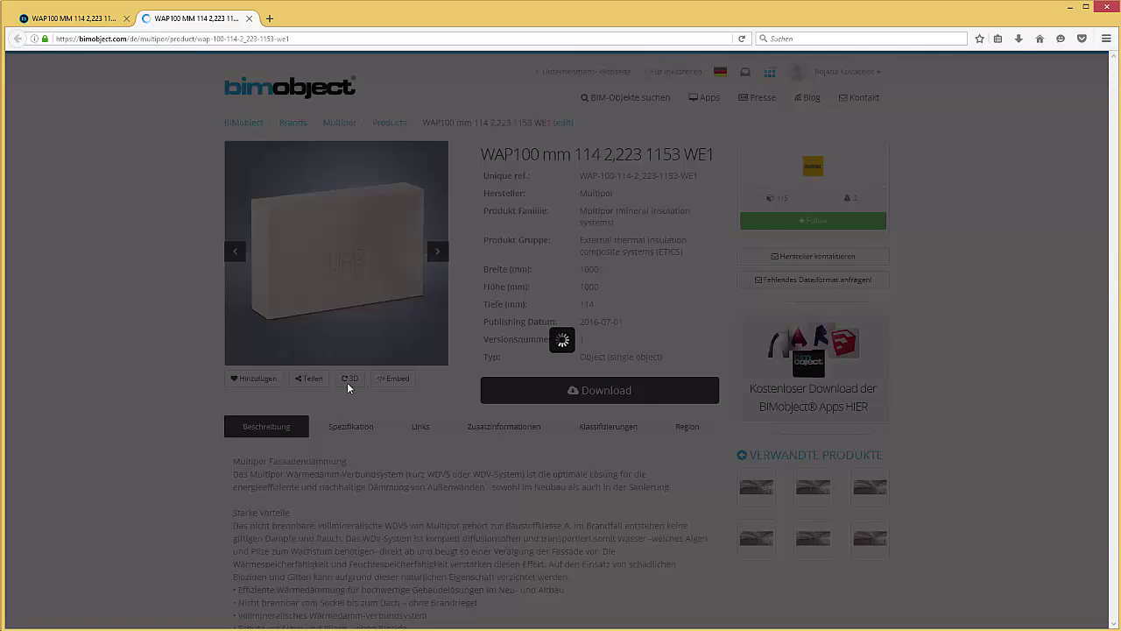
{"action": "mouse_move", "coordinate": [621, 371]}
{"action": "left_mouse_down"}
{"action": "mouse_move", "coordinate": [587, 373]}
{"action": "mouse_move", "coordinate": [671, 366]}
{"action": "mouse_move", "coordinate": [682, 344]}
{"action": "mouse_move", "coordinate": [704, 358]}
{"action": "mouse_move", "coordinate": [651, 376]}
{"action": "mouse_move", "coordinate": [611, 359]}
{"action": "left_mouse_up"}
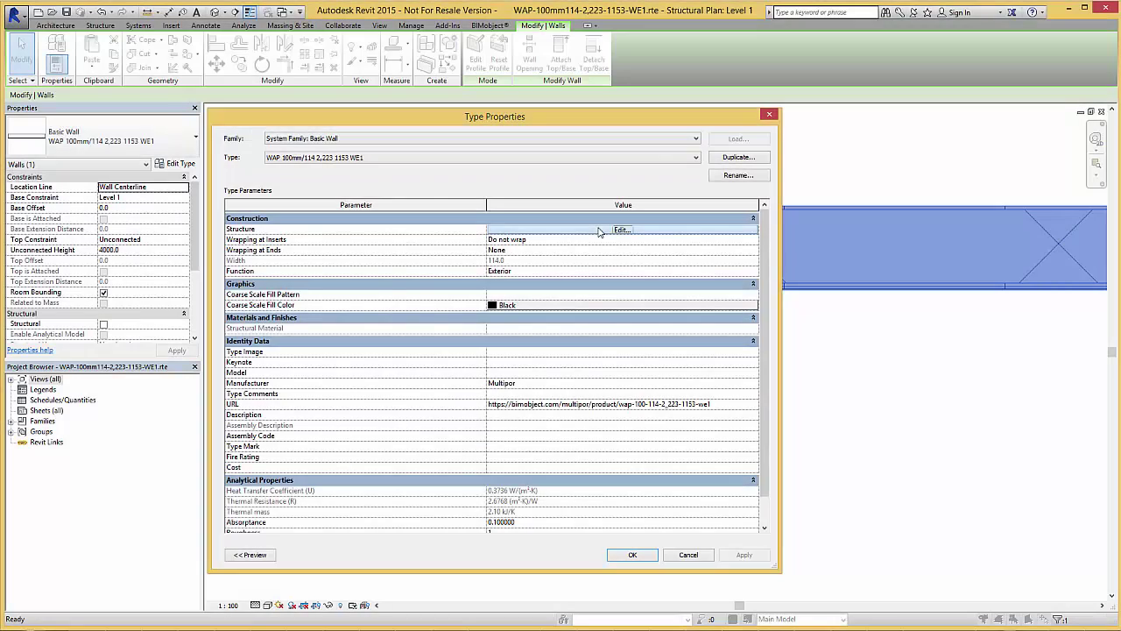
{"action": "left_click", "coordinate": [601, 231]}
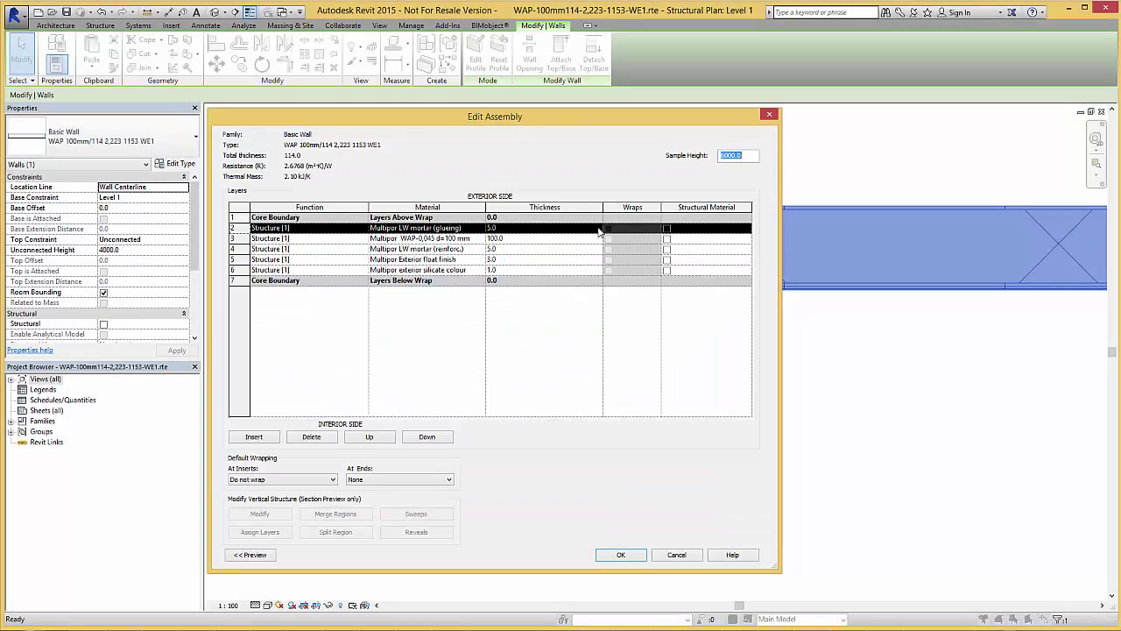
{"action": "left_click", "coordinate": [482, 240]}
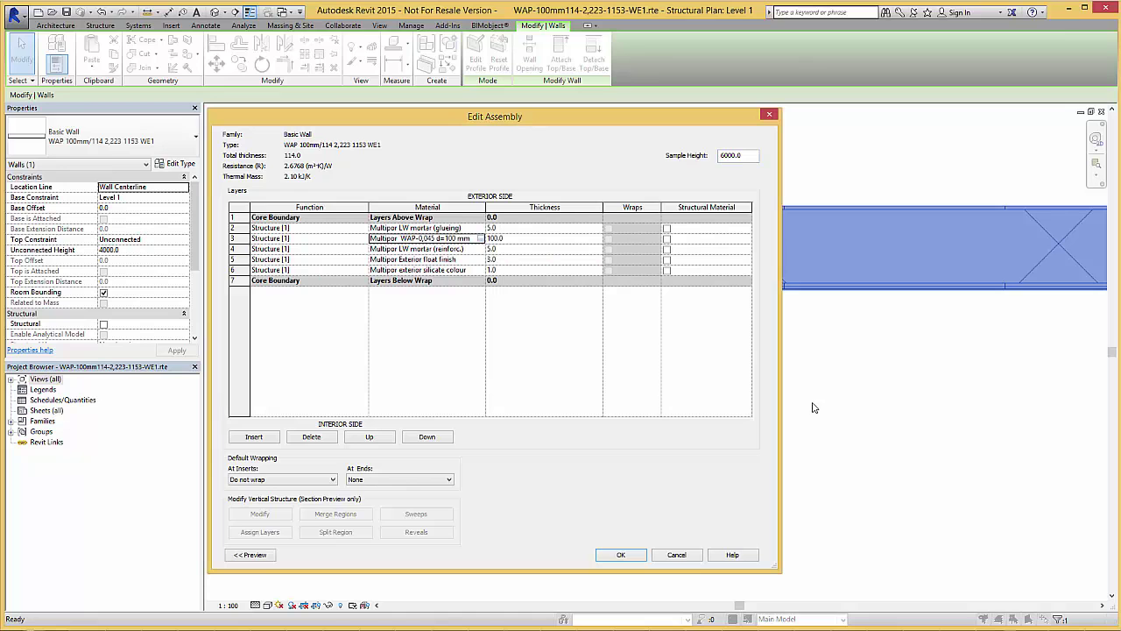